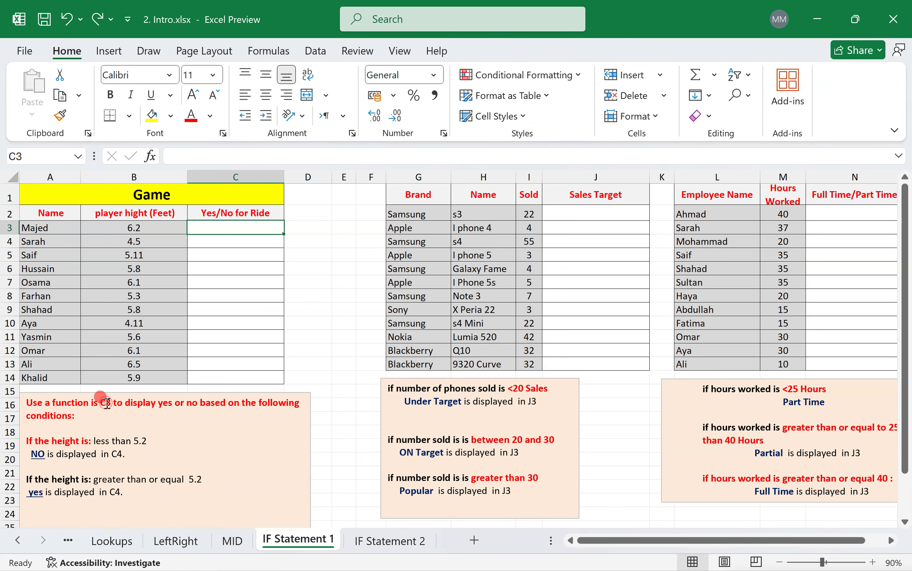
double_click(163, 402)
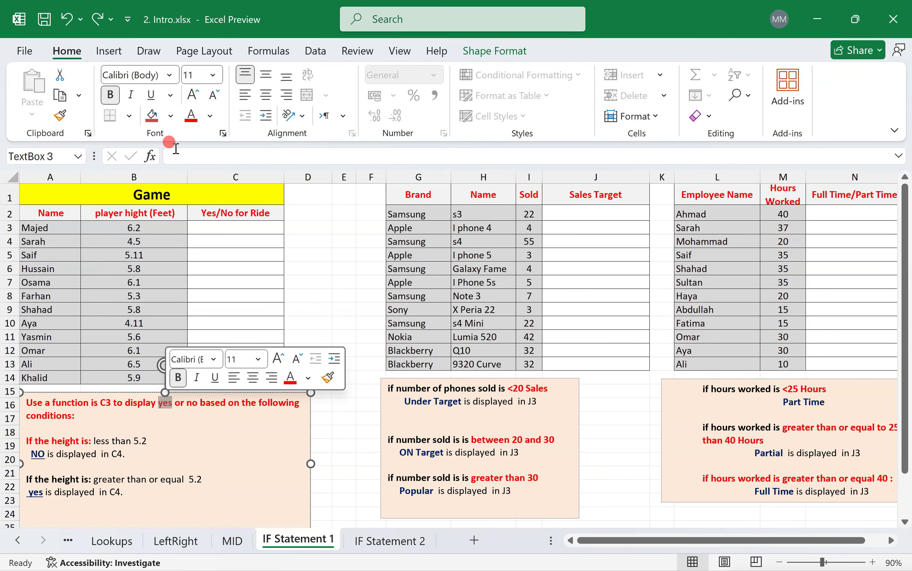
click(191, 117)
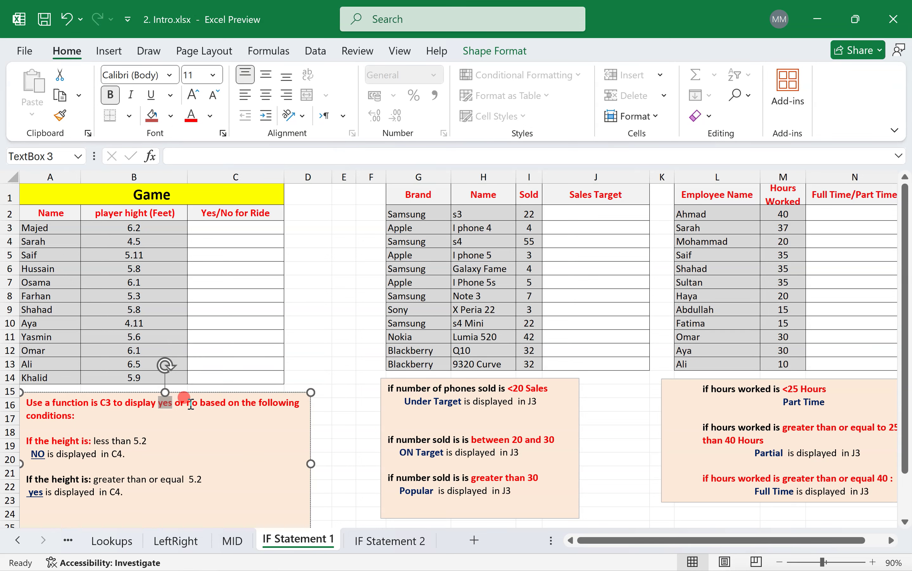
mouse_move(191, 403)
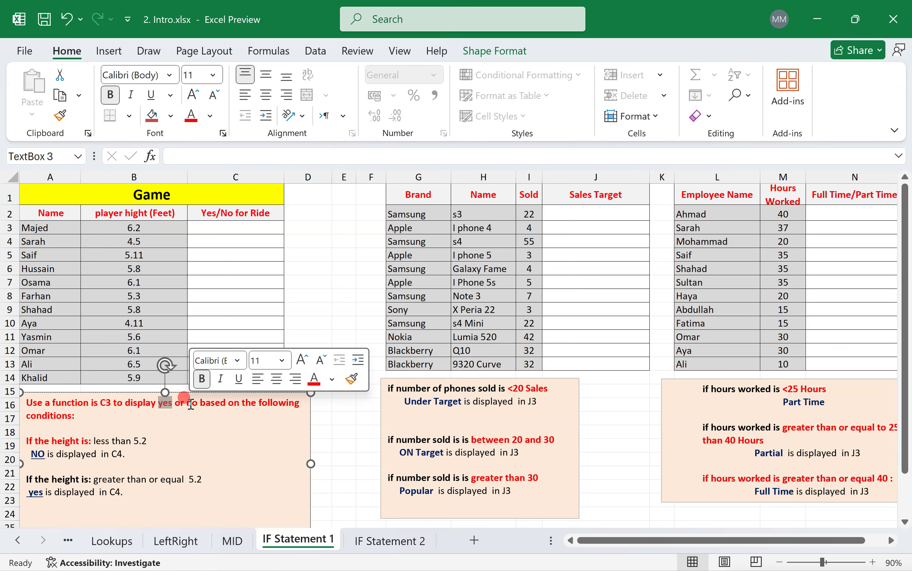
click(238, 225)
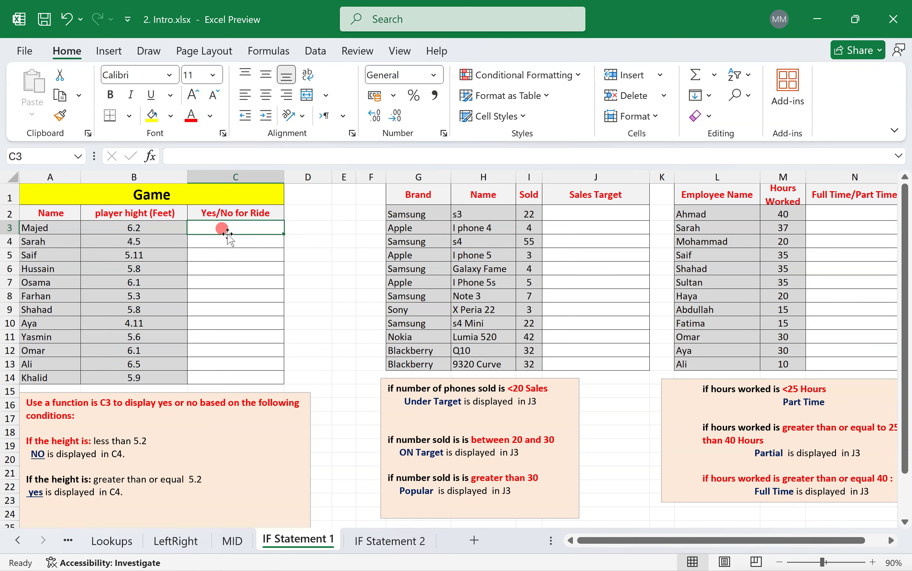
text(NO)
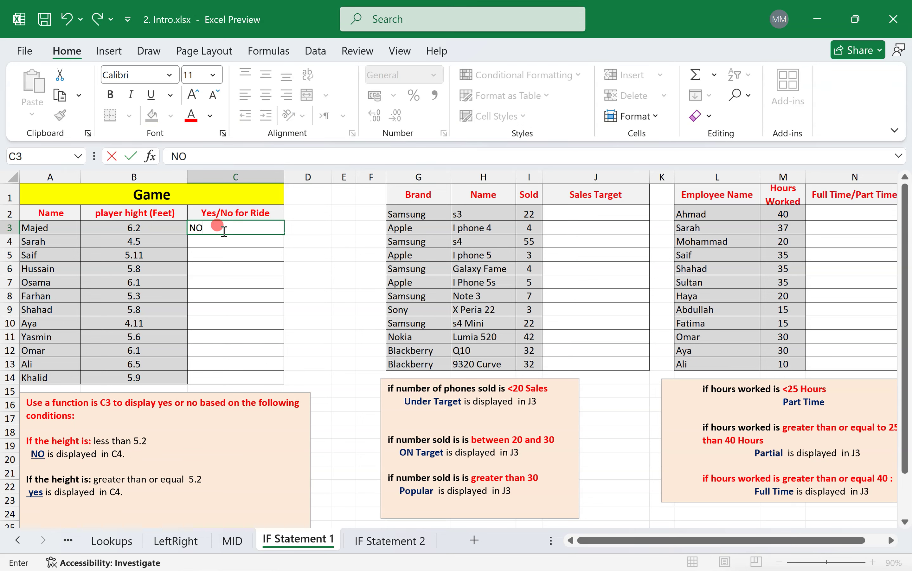
key(BackSpace)
key(BackSpace)
text(Ye)
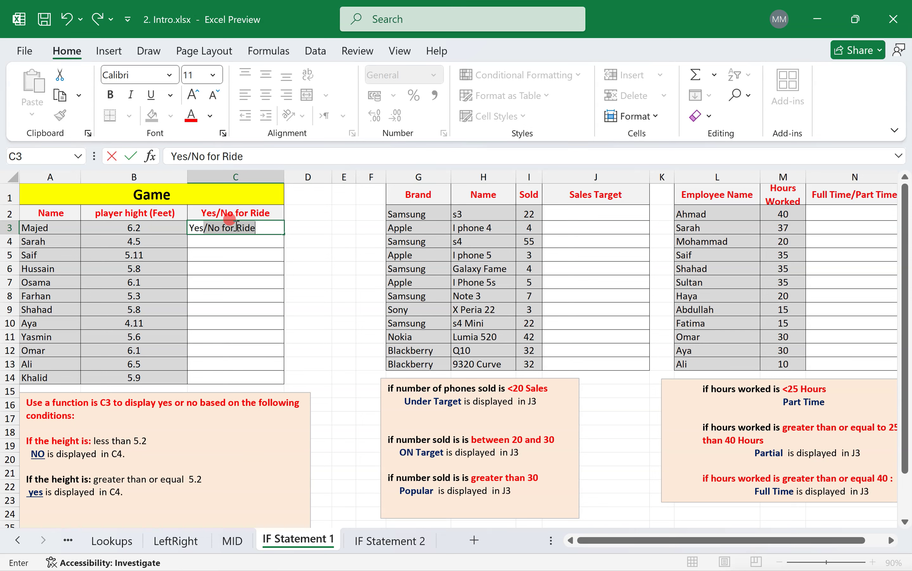
key(Escape)
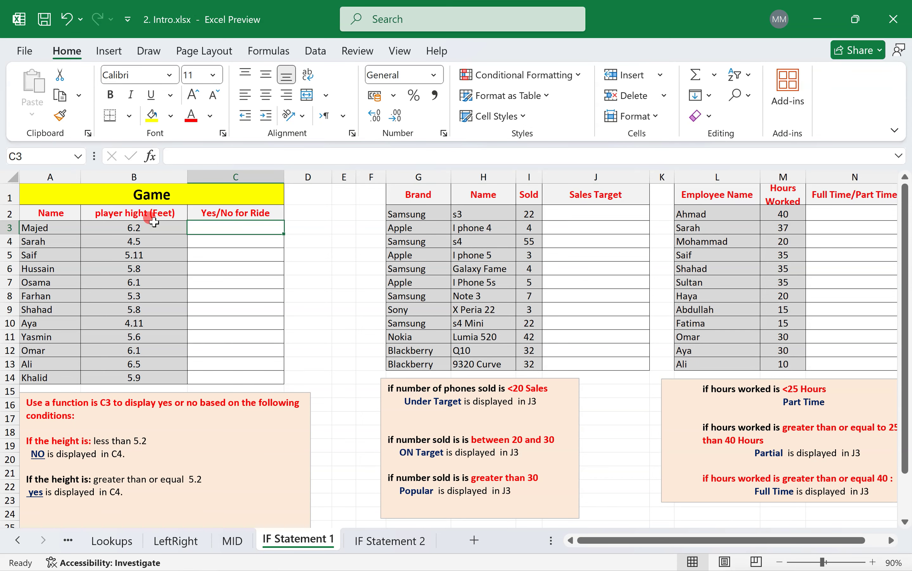
Write an IF formula in C3 that returns "No" when B3 is less than 5.2 and "yes" otherwise.
text(=if)
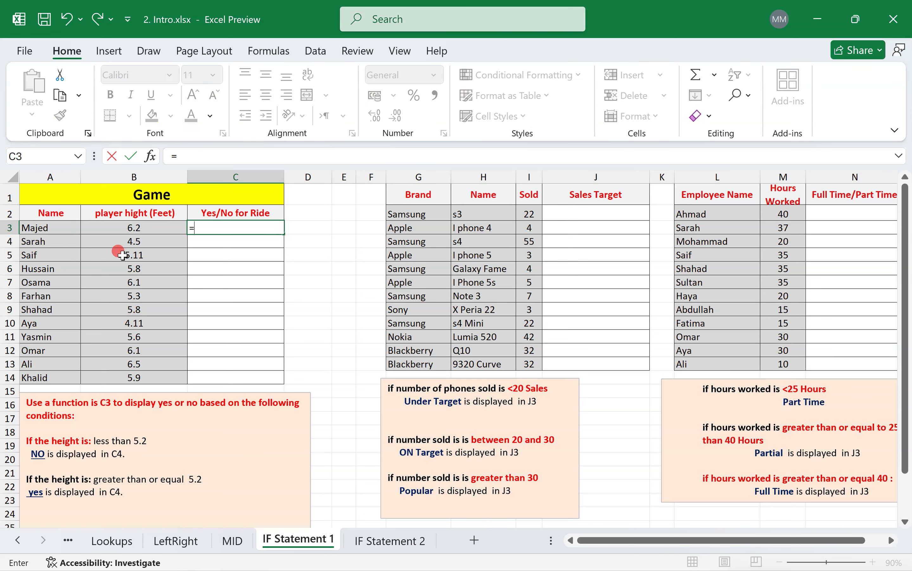
double_click(226, 242)
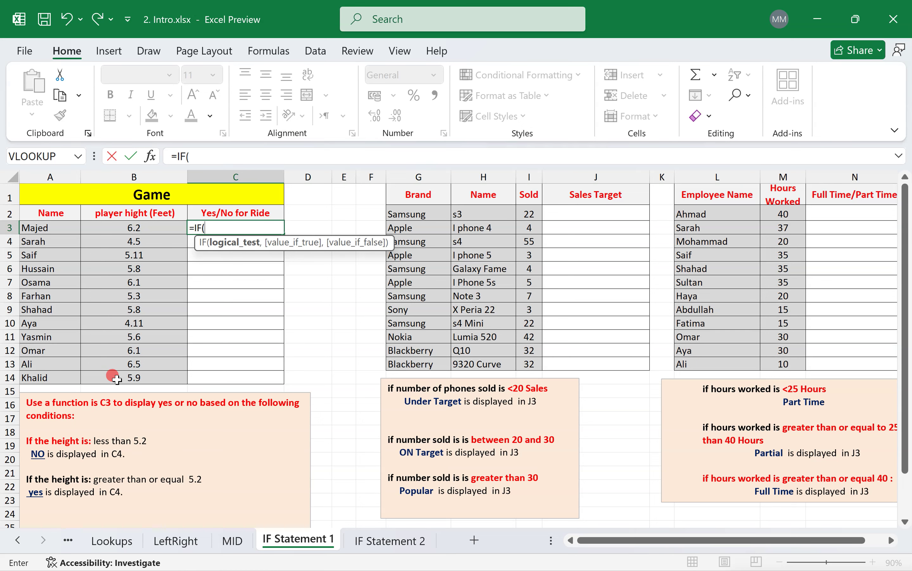
click(151, 226)
text(<)
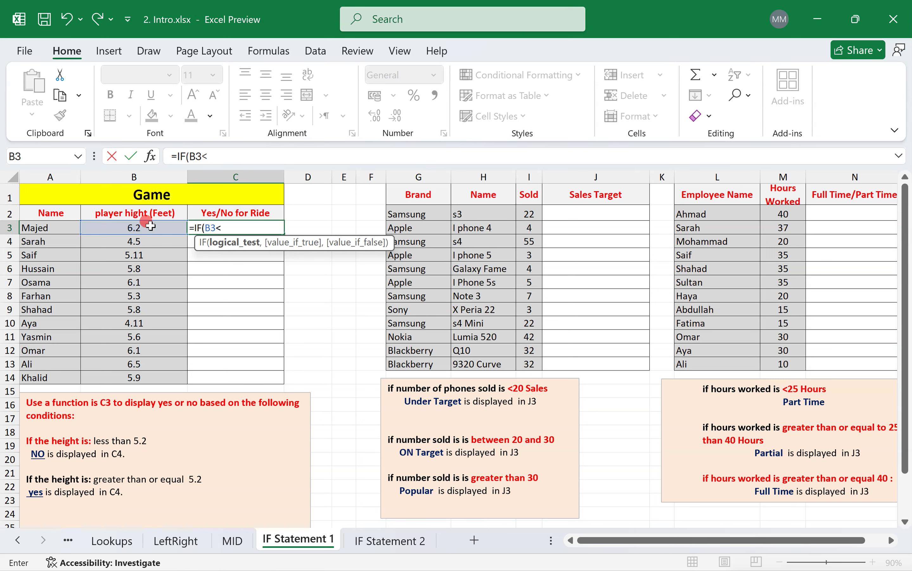
text(5.2,"No)
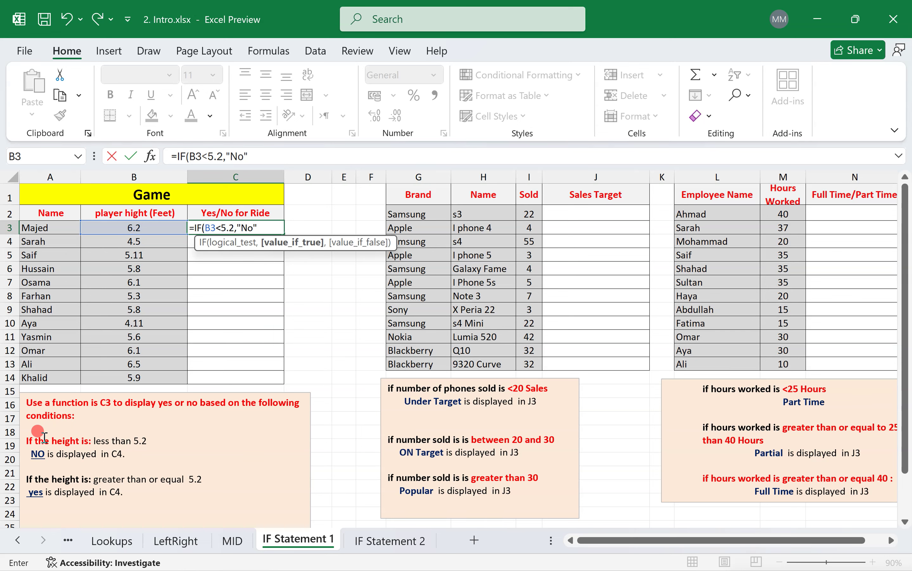
text(,)
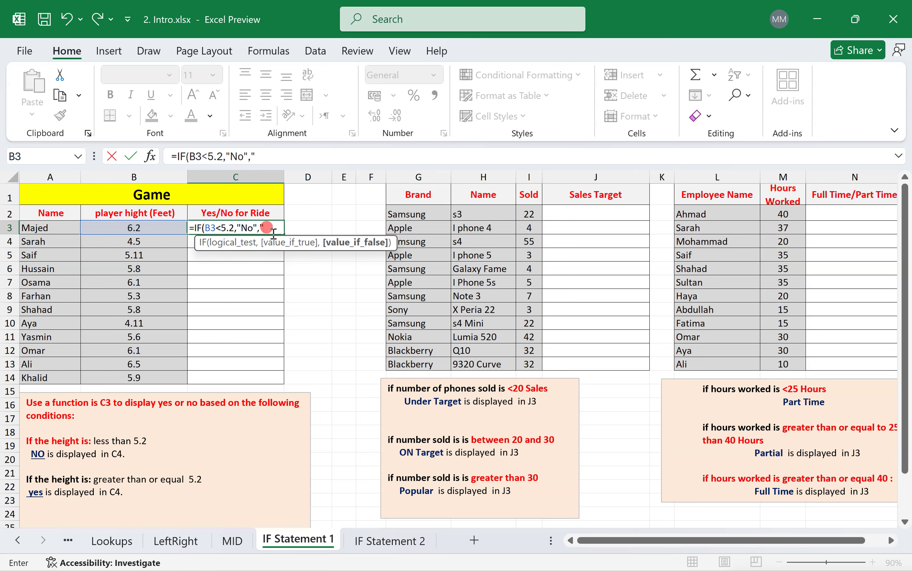
text())
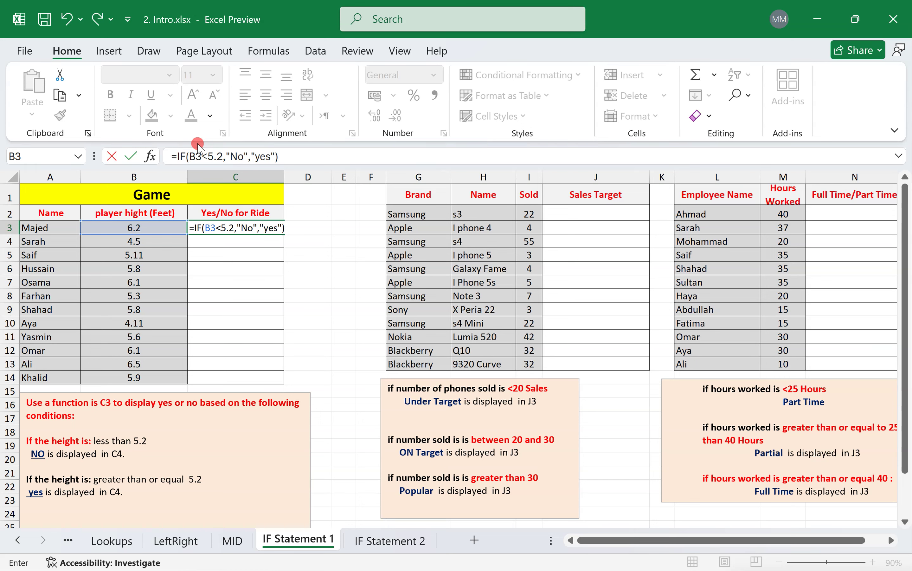
Check the true and false arguments of the C3 formula, commit it and fill it down through C14.
click(238, 157)
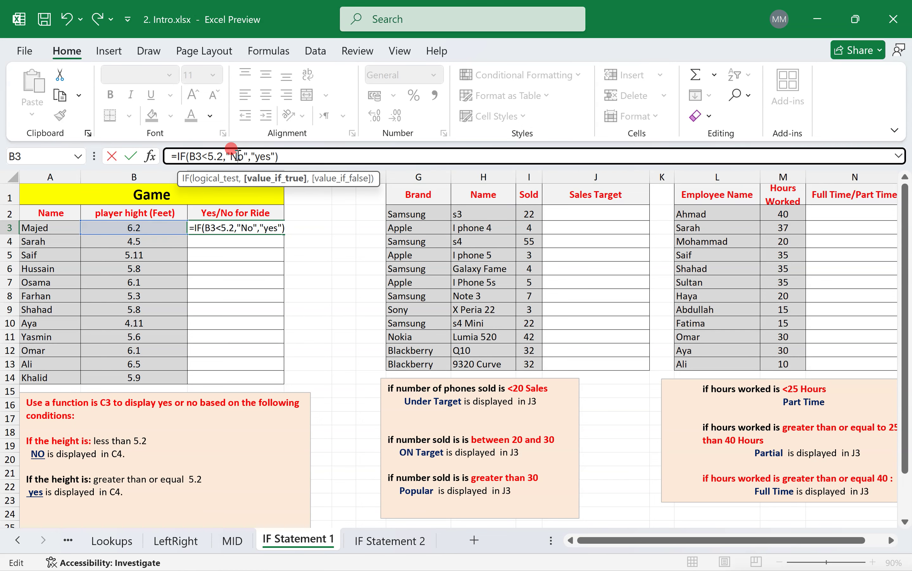
click(263, 156)
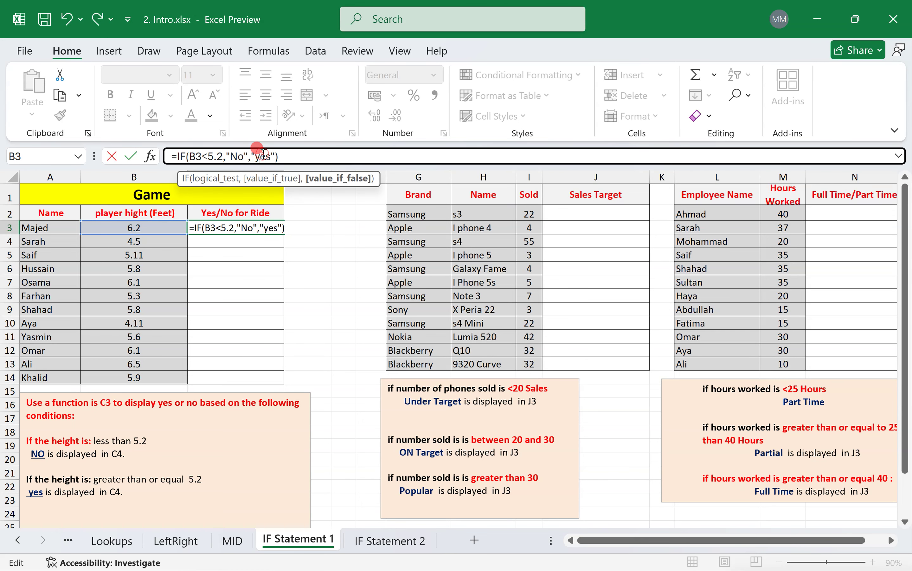
click(235, 157)
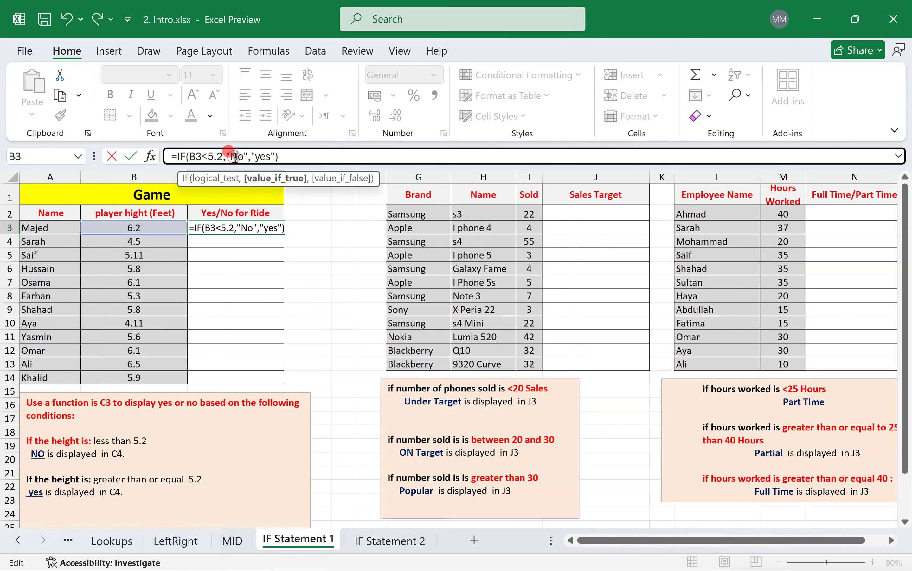
click(263, 157)
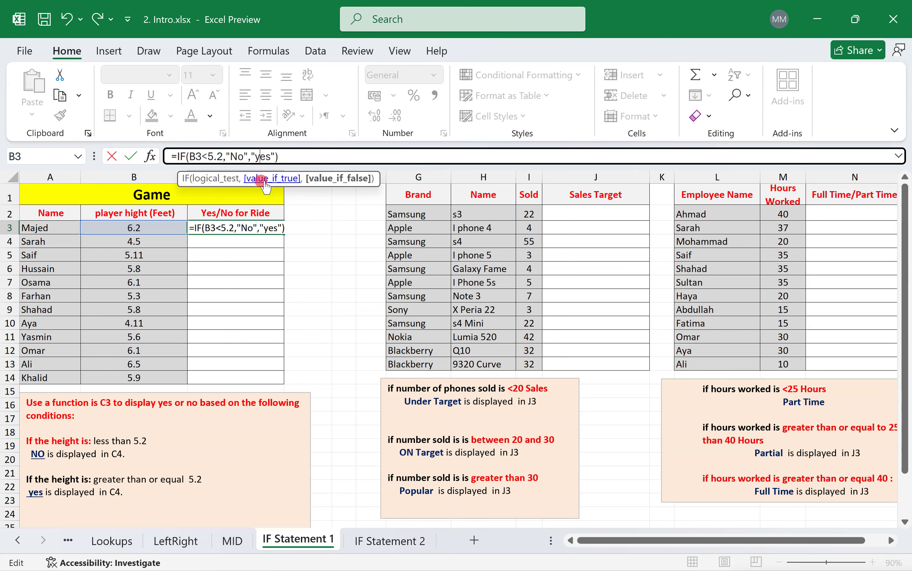
key(Return)
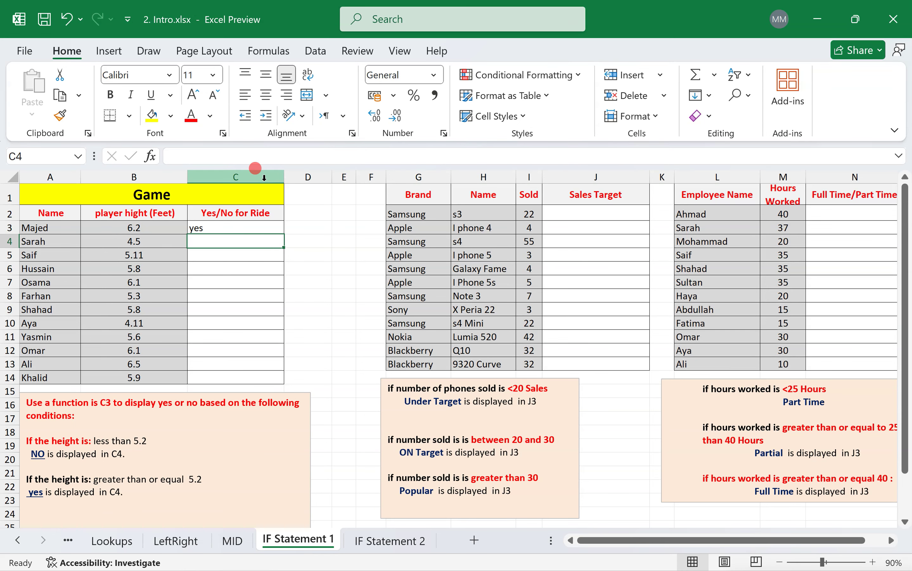
click(266, 229)
double_click(282, 232)
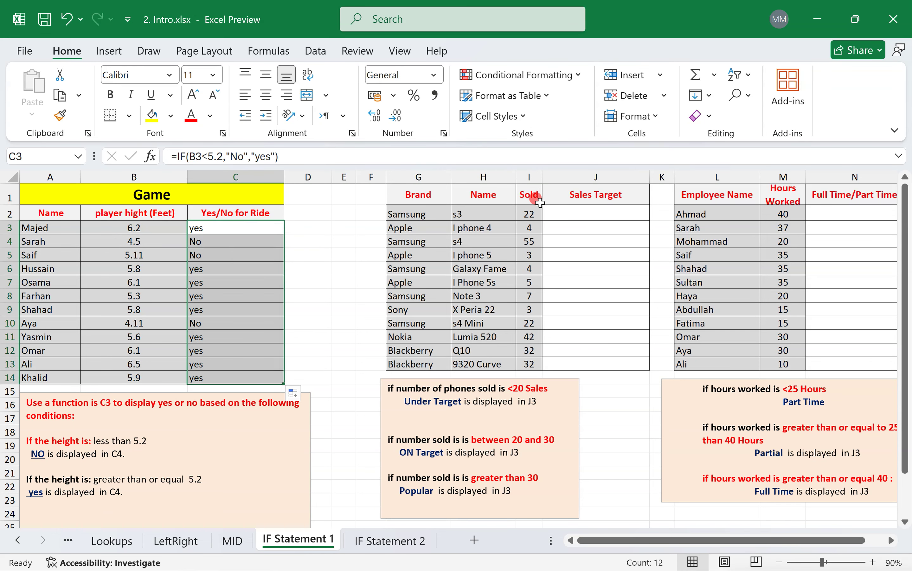
Read the conditions under the phone sales table, examining each sold-quantity range and its Sales Target label.
click(627, 211)
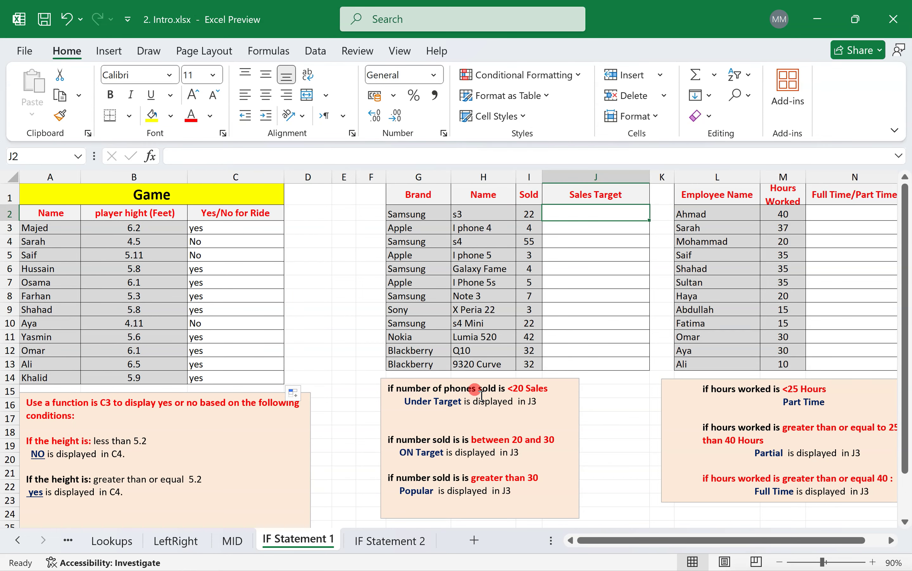
click(511, 389)
drag(509, 388, 545, 387)
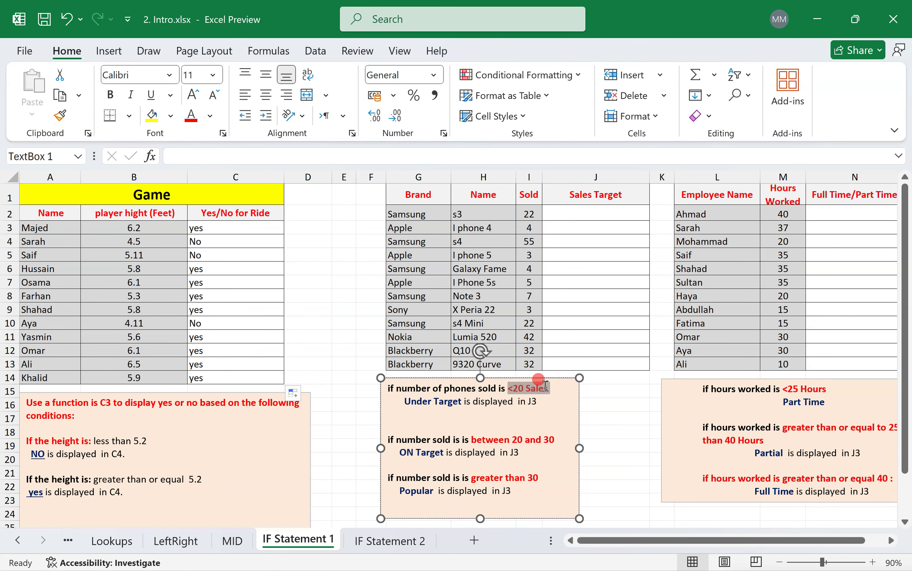
drag(404, 401, 553, 438)
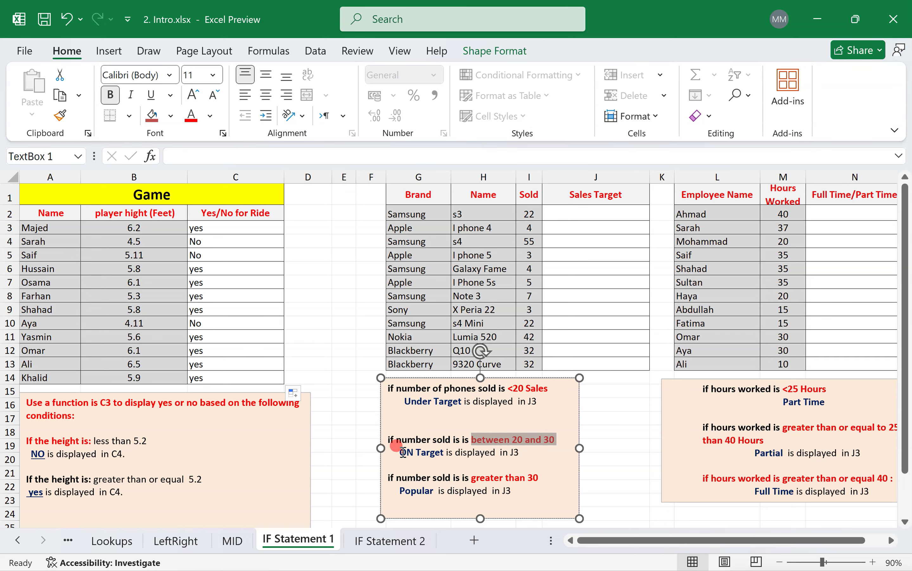
drag(400, 452, 540, 478)
drag(400, 491, 436, 493)
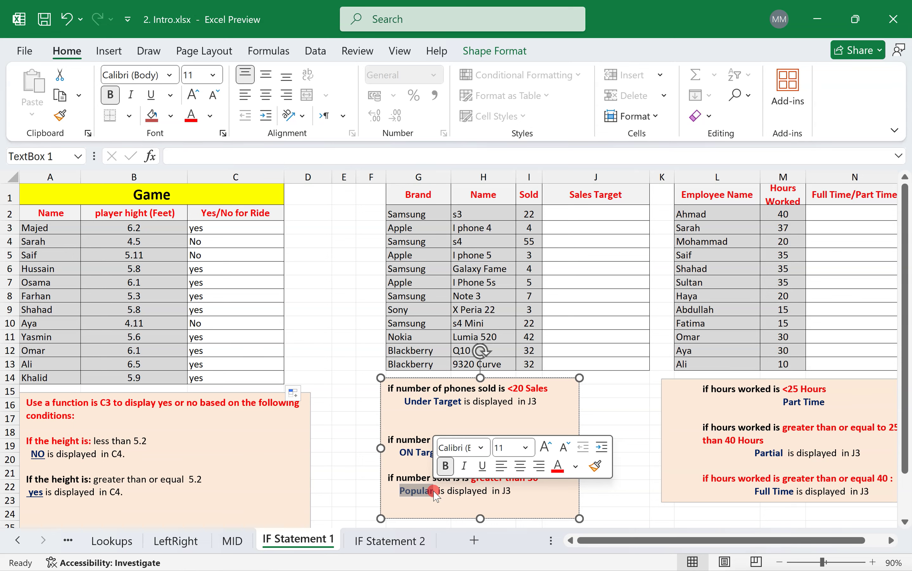
click(411, 491)
double_click(421, 401)
double_click(406, 452)
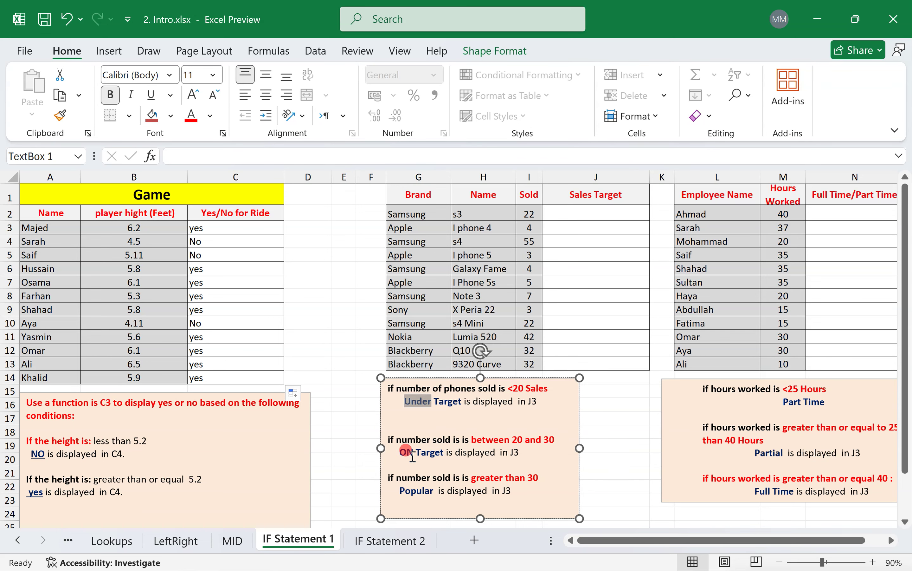
double_click(417, 492)
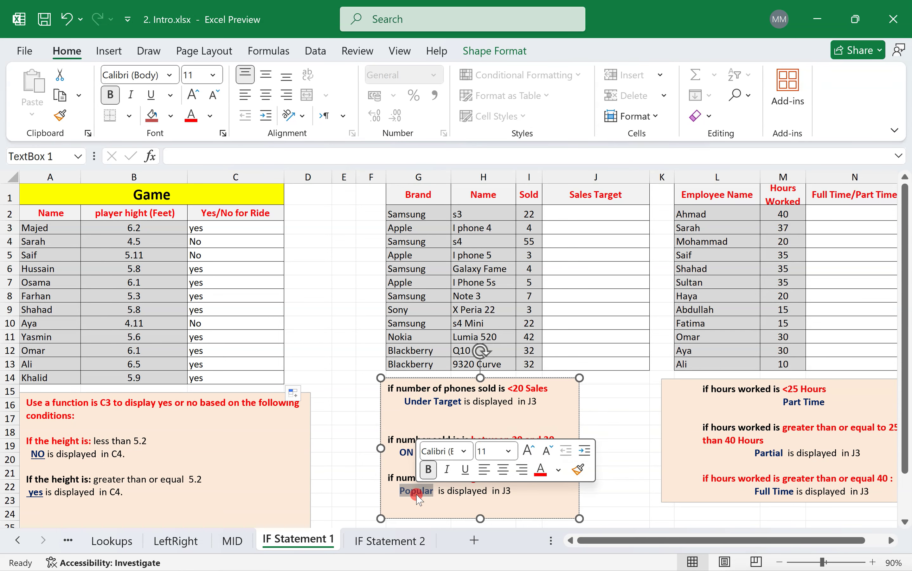
Start an IF formula in J2 that returns "Under Target" when I2 is less than 20.
click(587, 211)
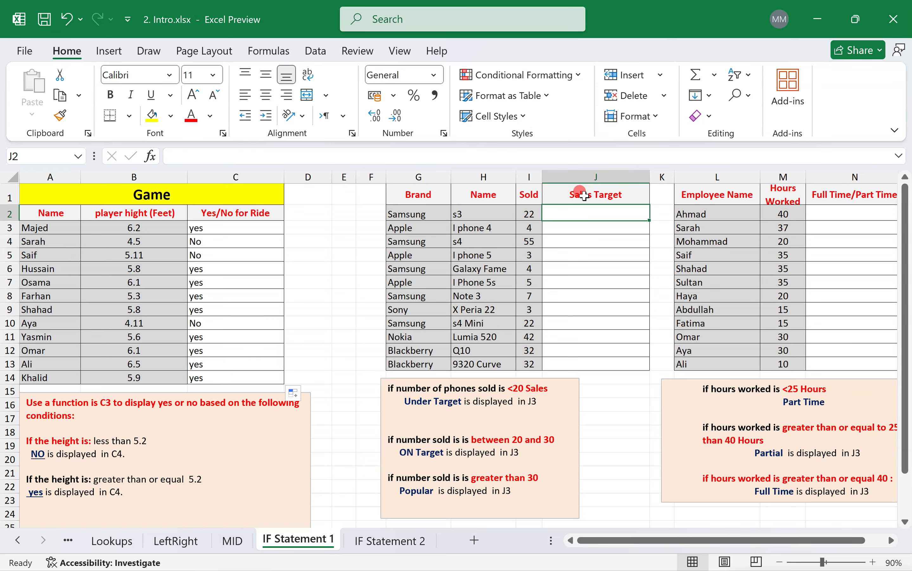
text(=if)
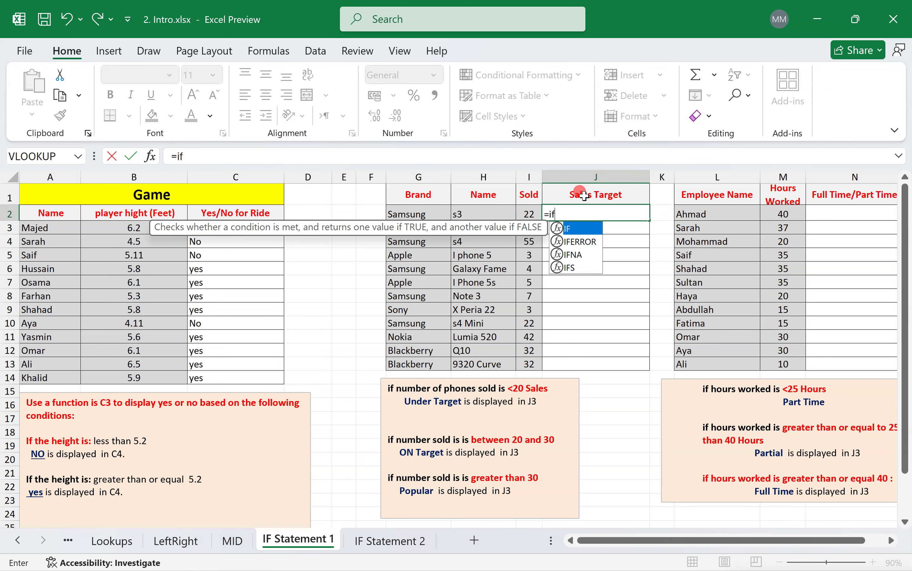
double_click(584, 224)
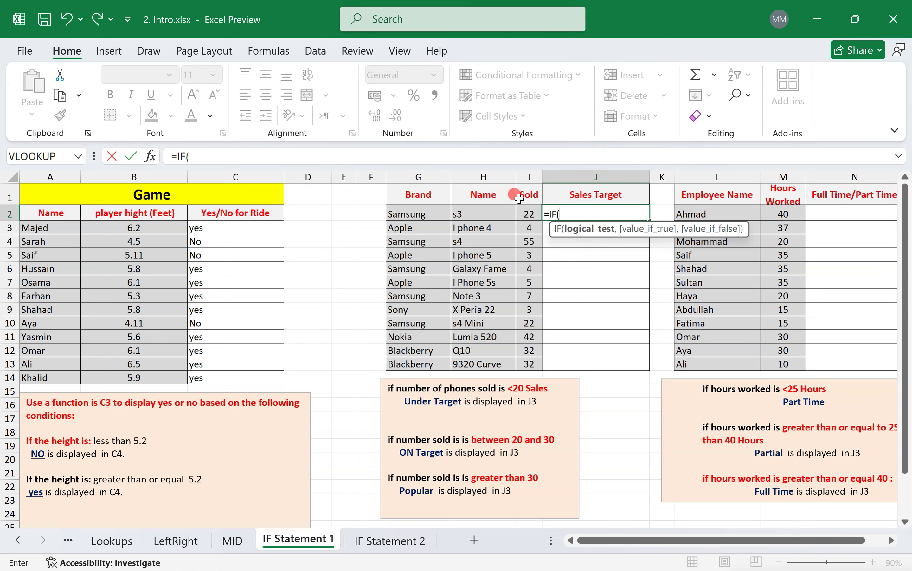
click(526, 212)
text(<)
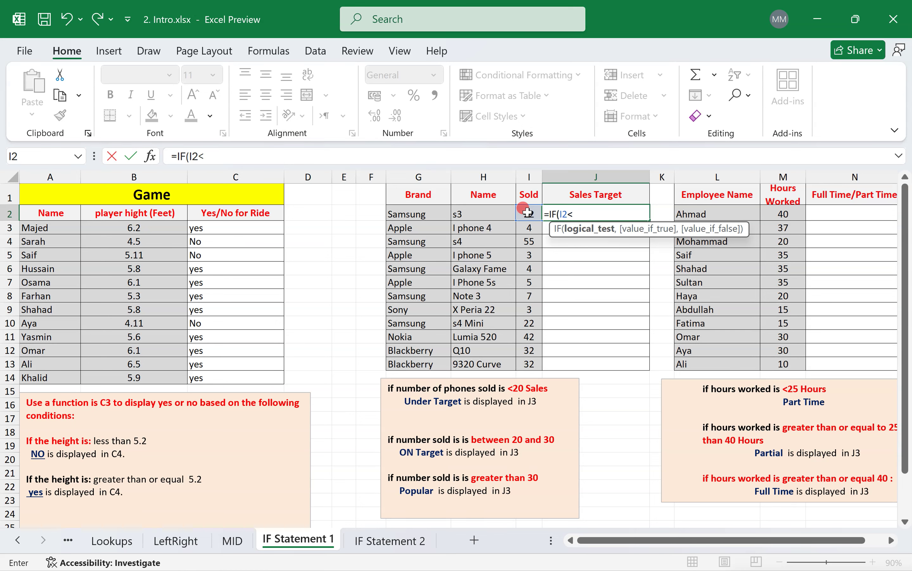
text(20,"Under Target)
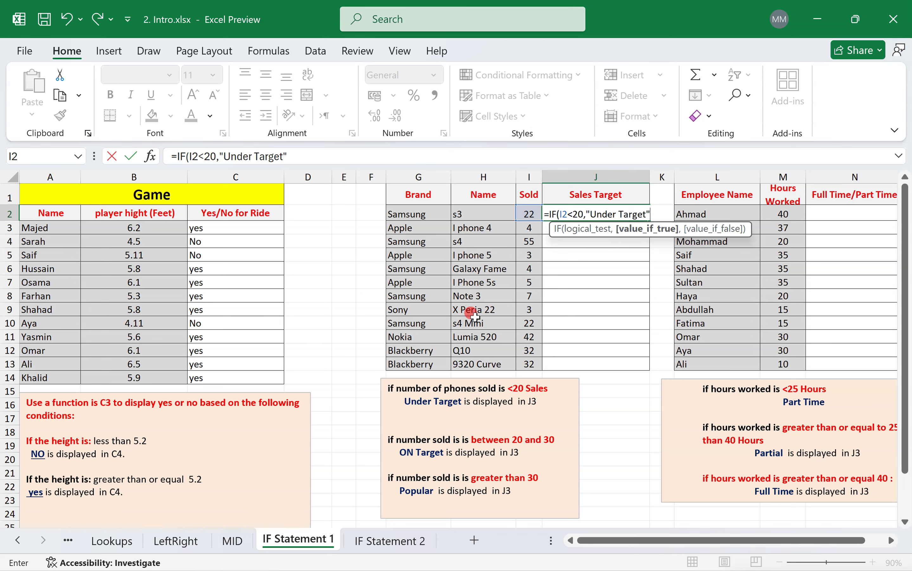
text(,)
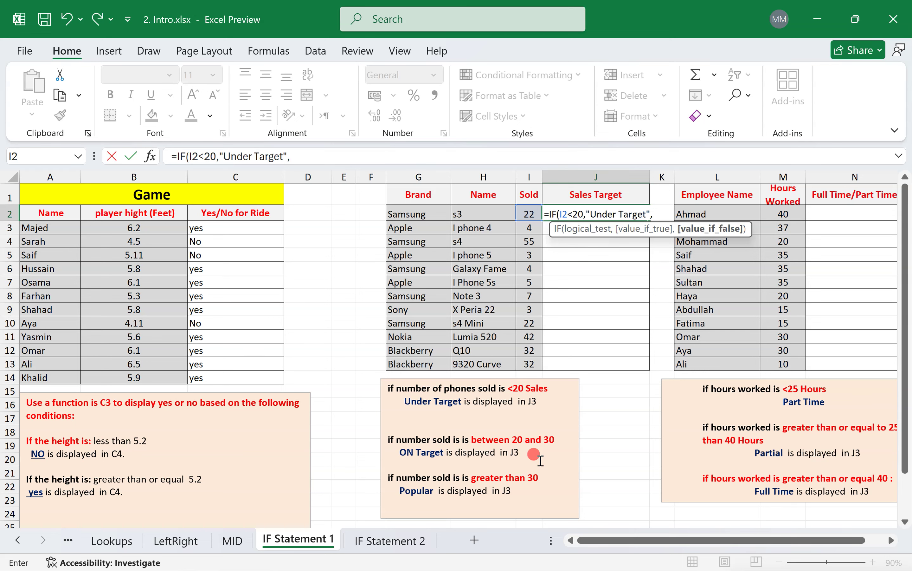
Nest a second IF in the J2 formula that returns "On Target" when I2 is at most 30.
text(if()
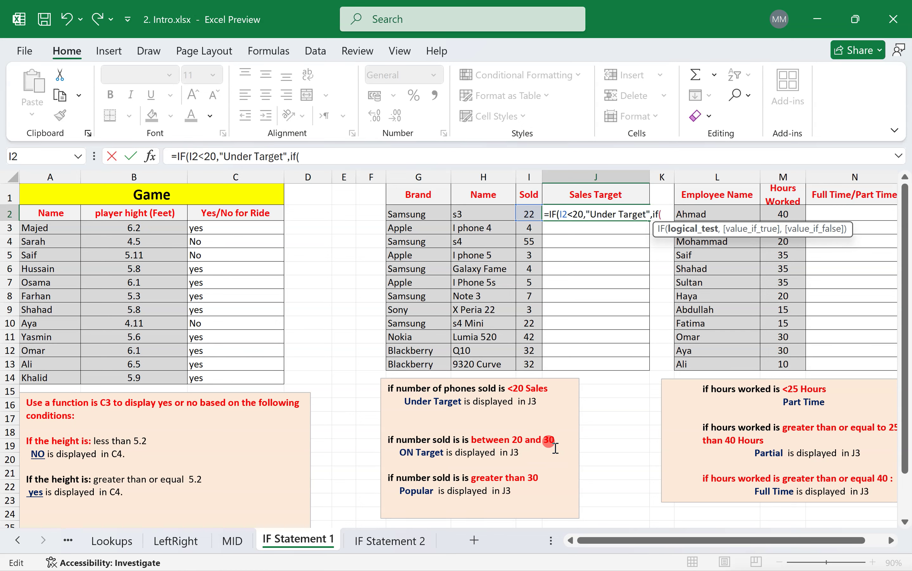
click(528, 214)
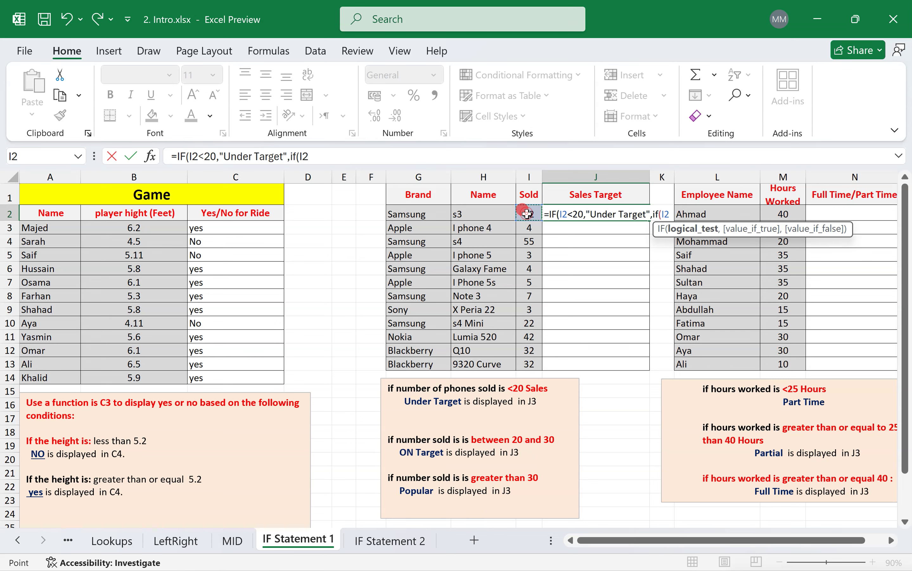
text(<=30,)
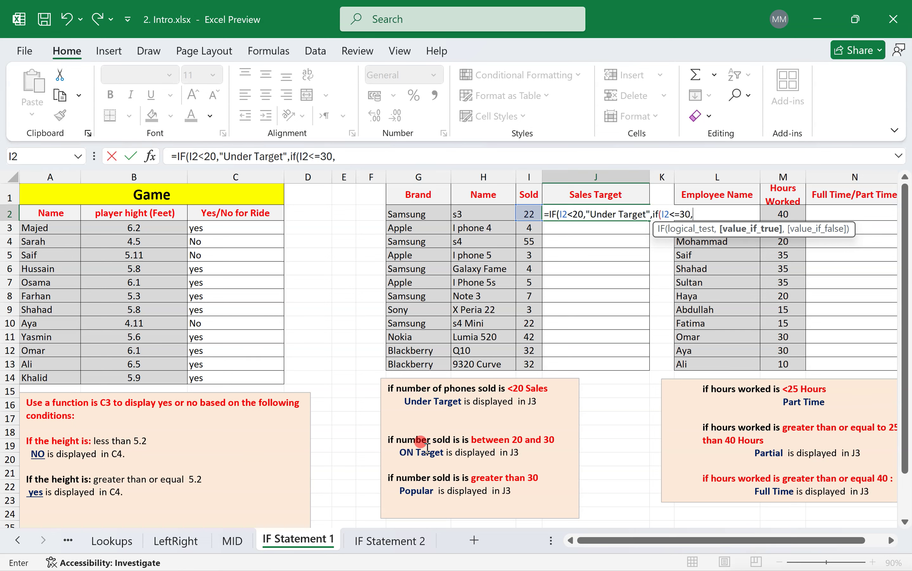
text("On Target)
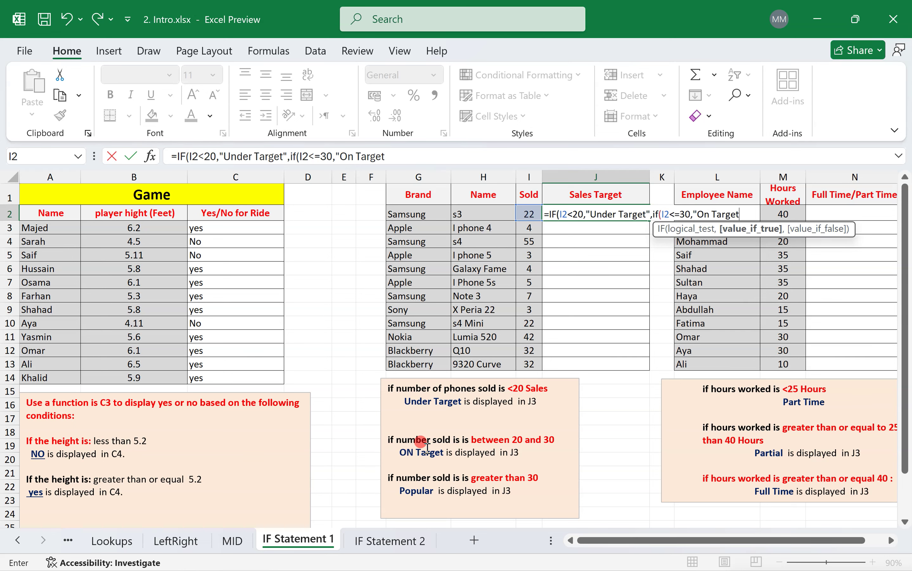
text(",)
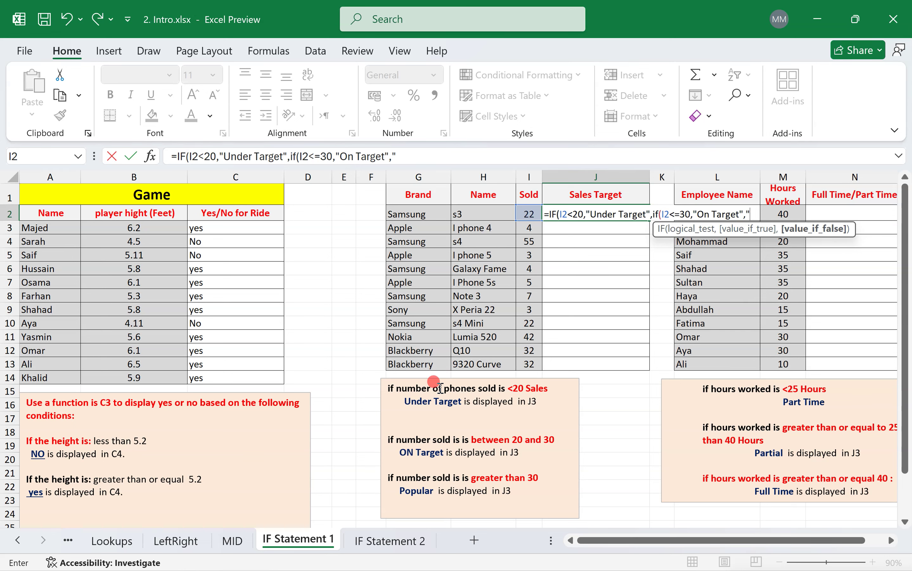
Finish the J2 formula with "popular" as the remaining result, commit it and fill it down through J13.
text(popula)
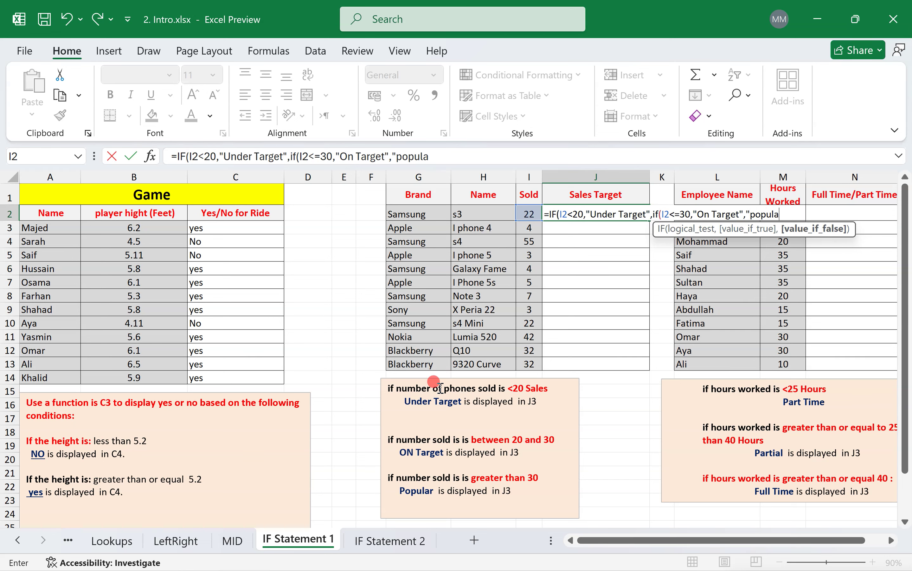
text(r"))
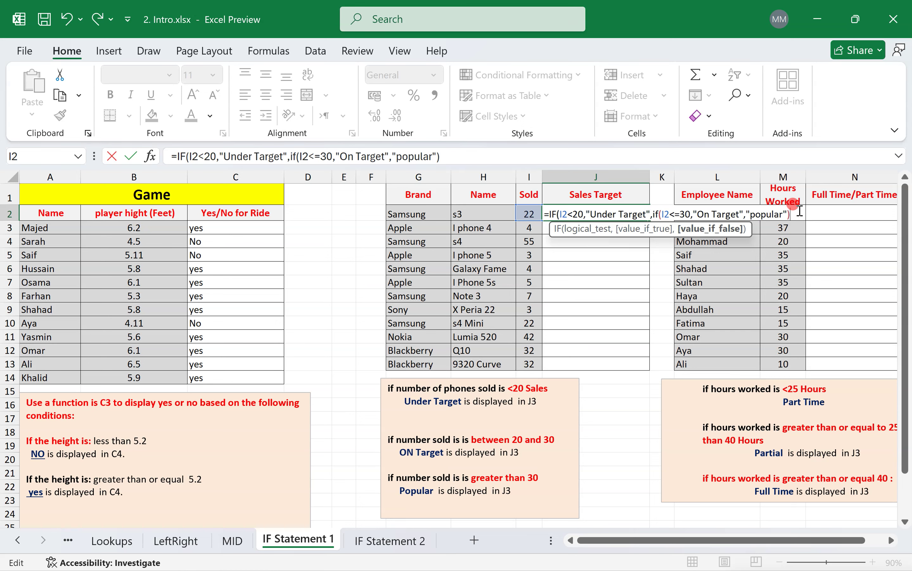
text())
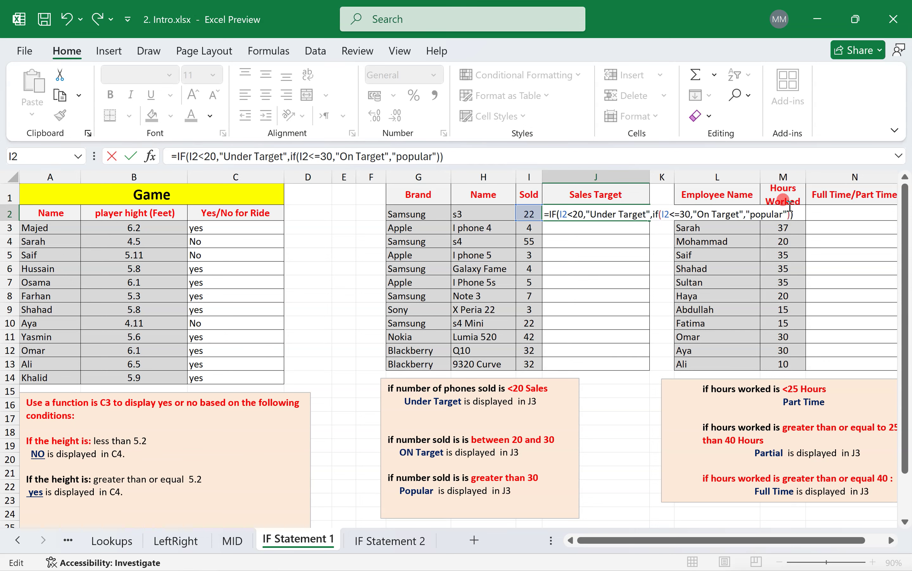
key(Return)
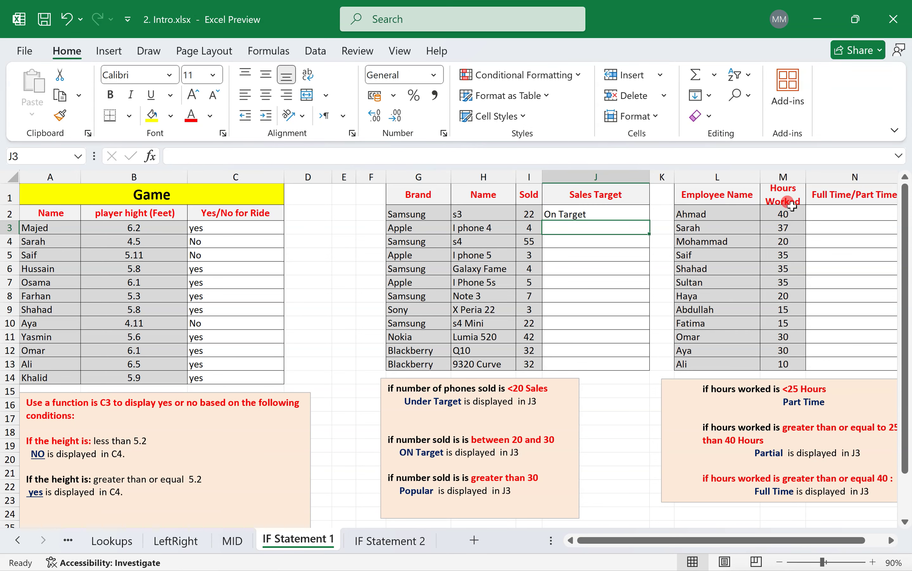
click(639, 212)
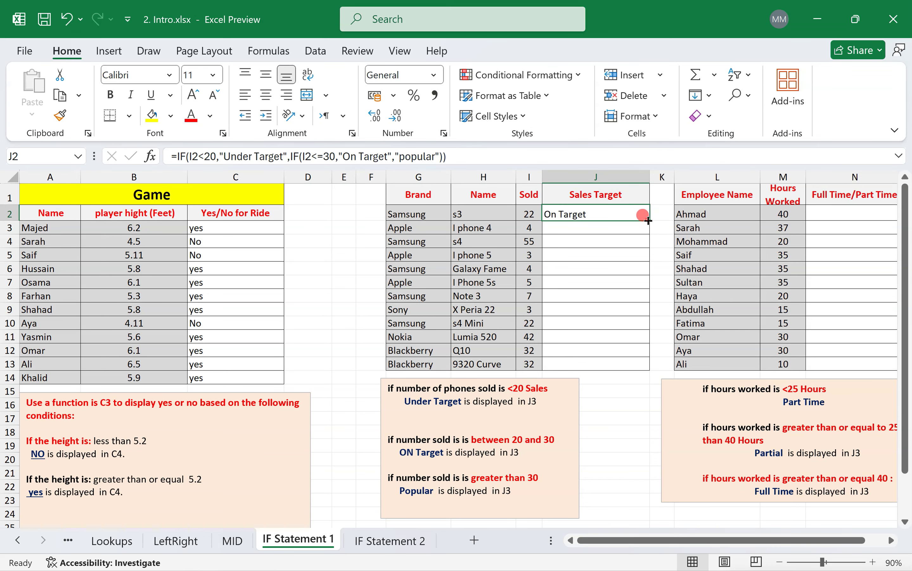
double_click(648, 216)
Extend the hours-worked conditions text box slightly downward below its last line.
drag(665, 541, 684, 540)
click(834, 453)
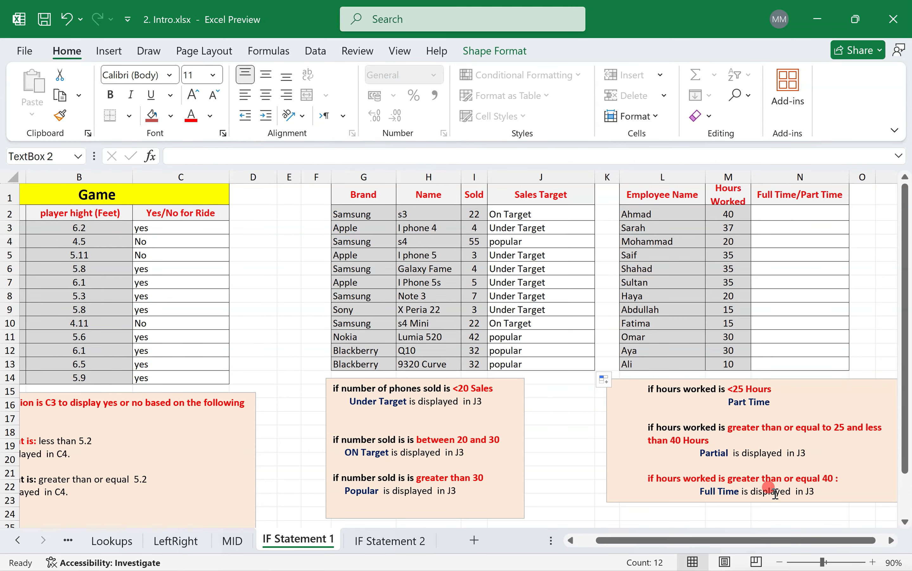
drag(752, 502, 754, 521)
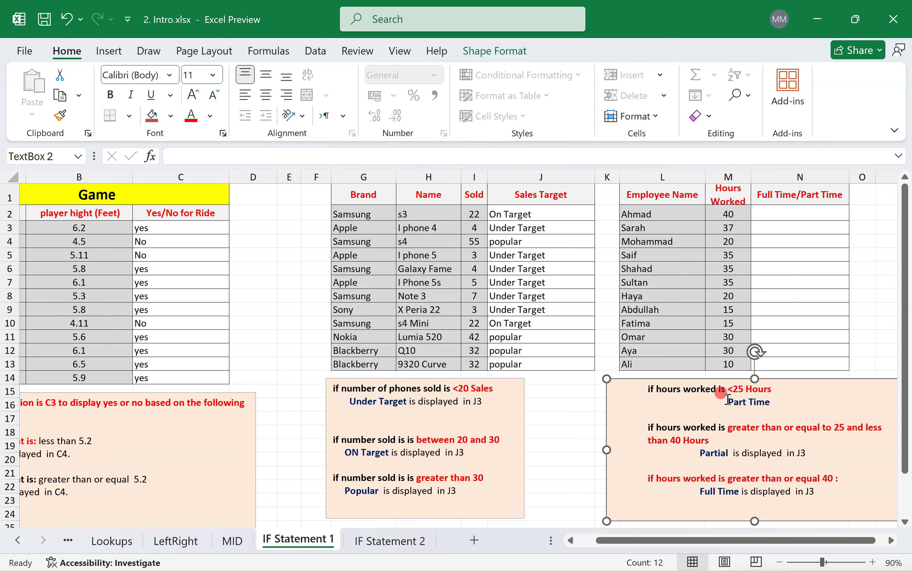
Read the hours-worked conditions, examining each hour range and the label assigned to it.
drag(731, 394, 772, 402)
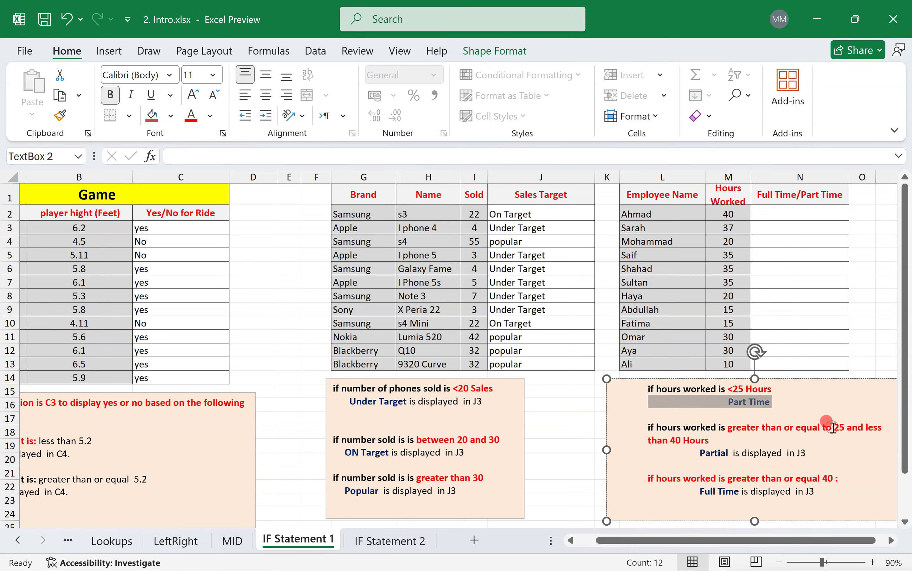
drag(824, 428, 710, 440)
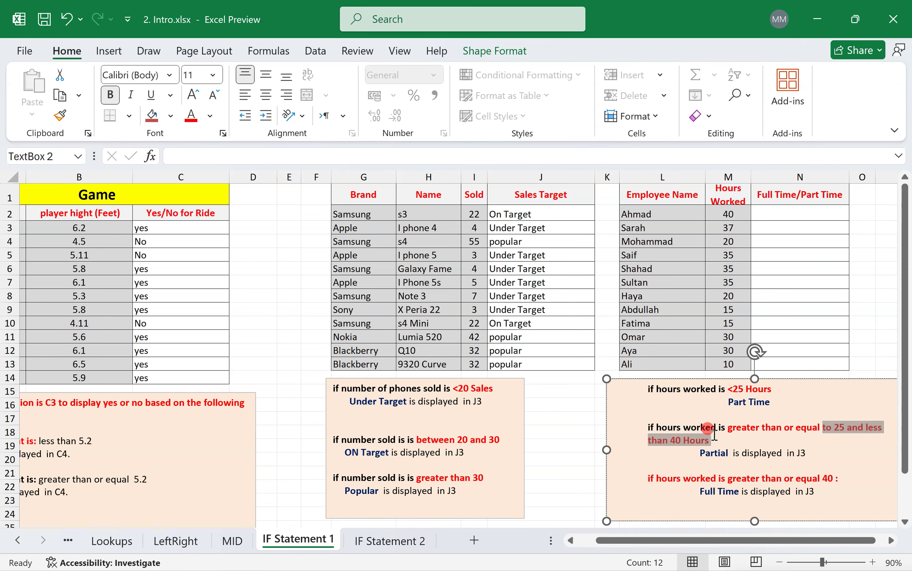
double_click(714, 455)
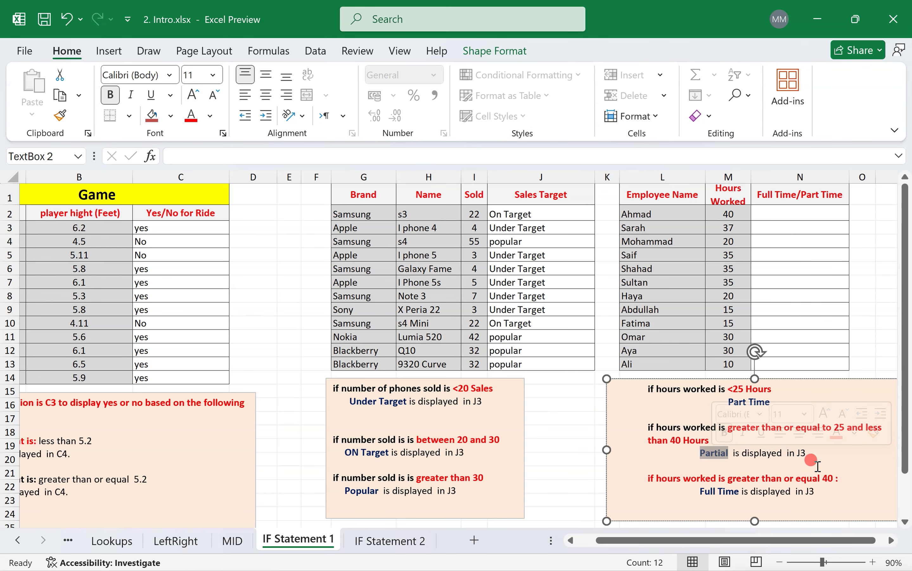
drag(696, 487, 741, 492)
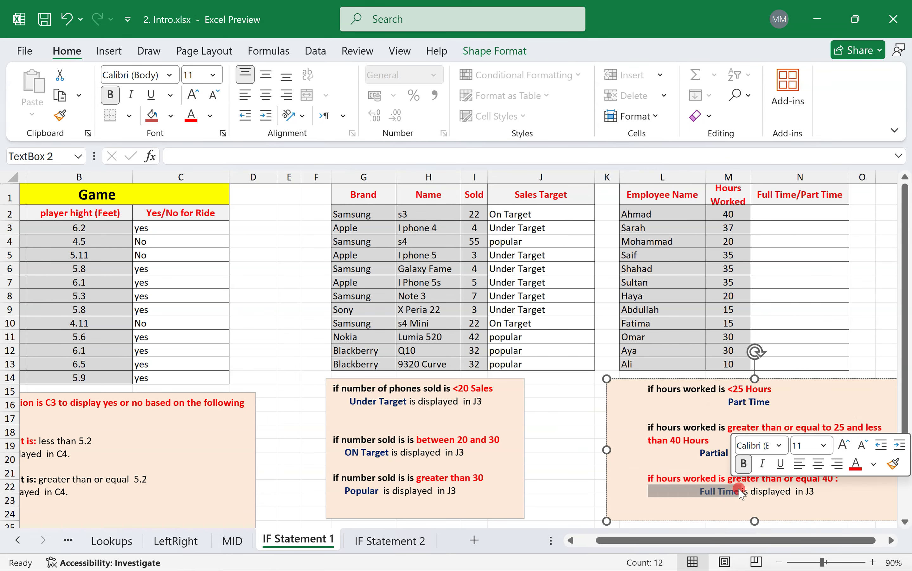
click(710, 400)
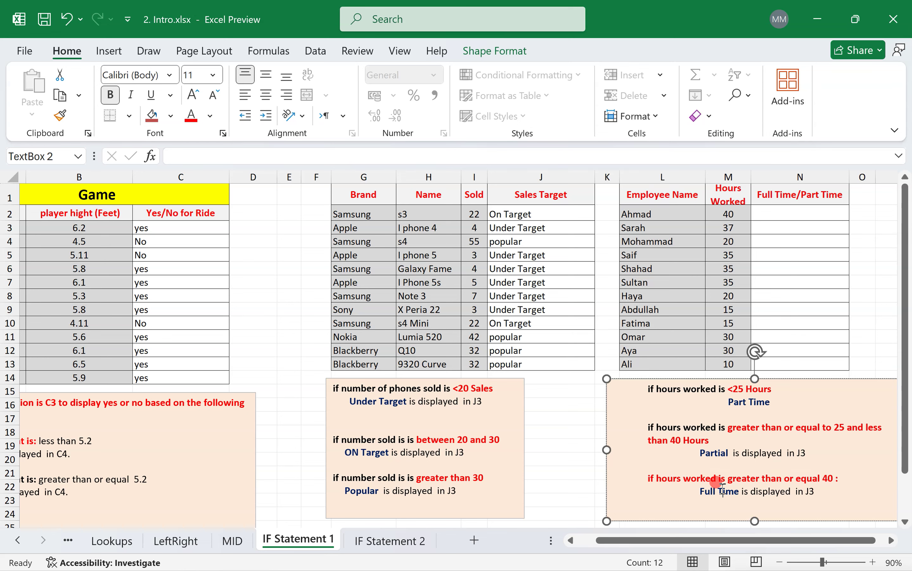
Start an IF formula in N2 that returns "Part Time" when M2 is less than 25.
click(799, 213)
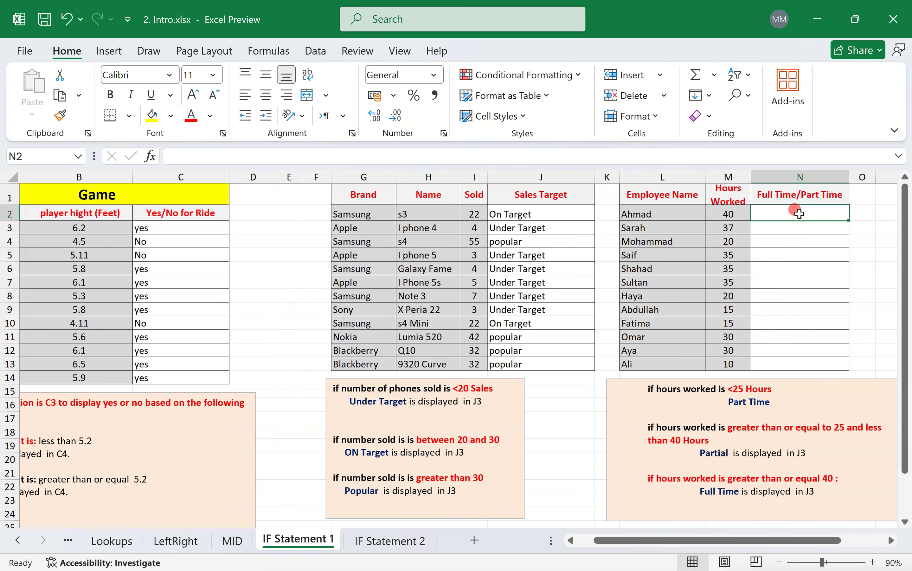
text(=if)
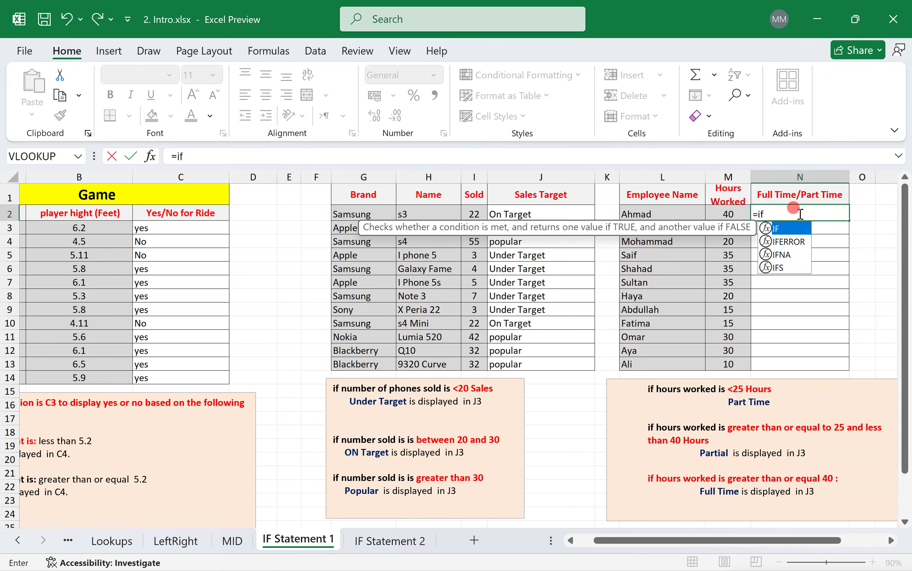
double_click(803, 228)
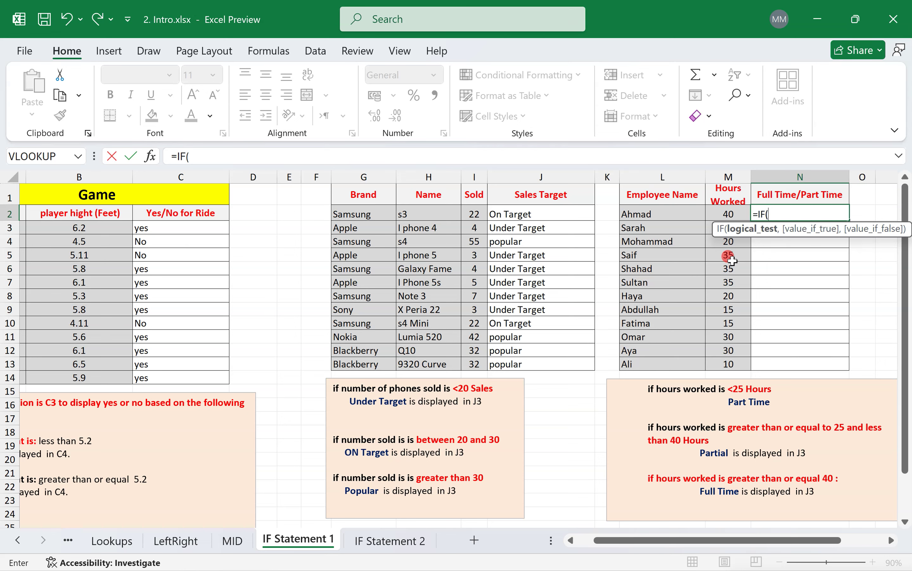
click(734, 212)
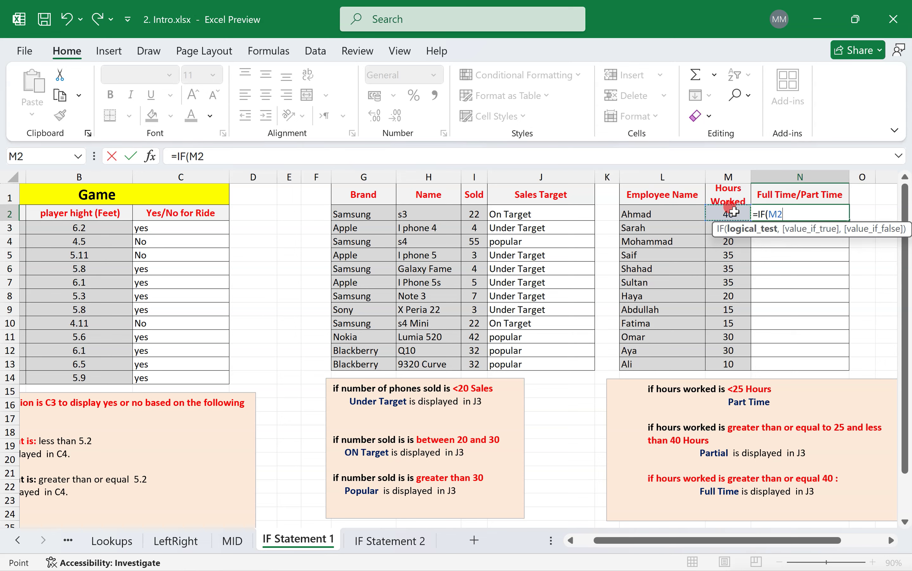
text(<25,)
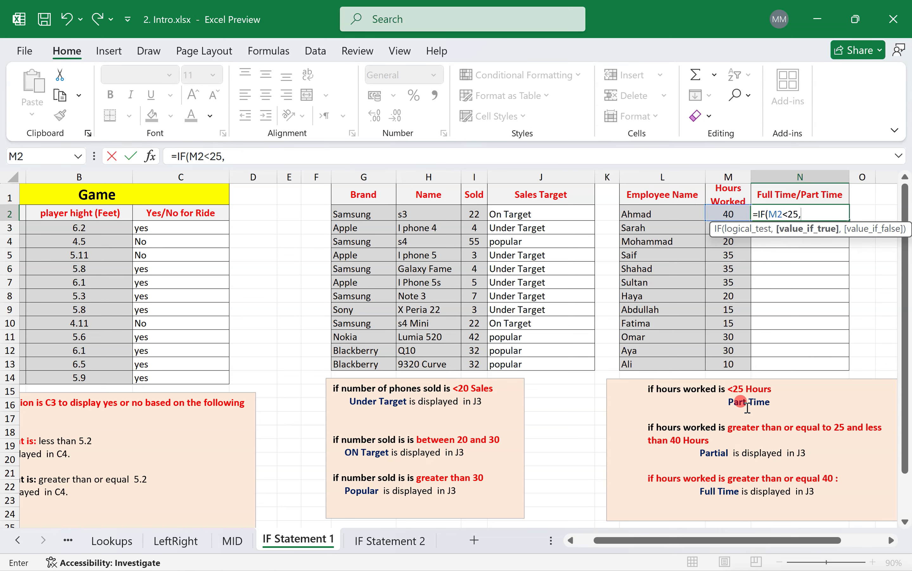
text("Part Time")
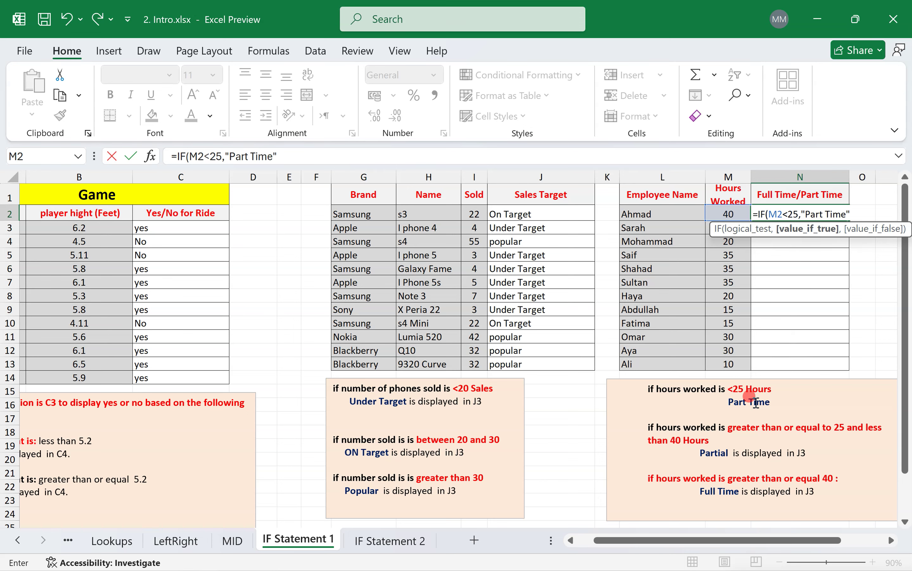
text(,)
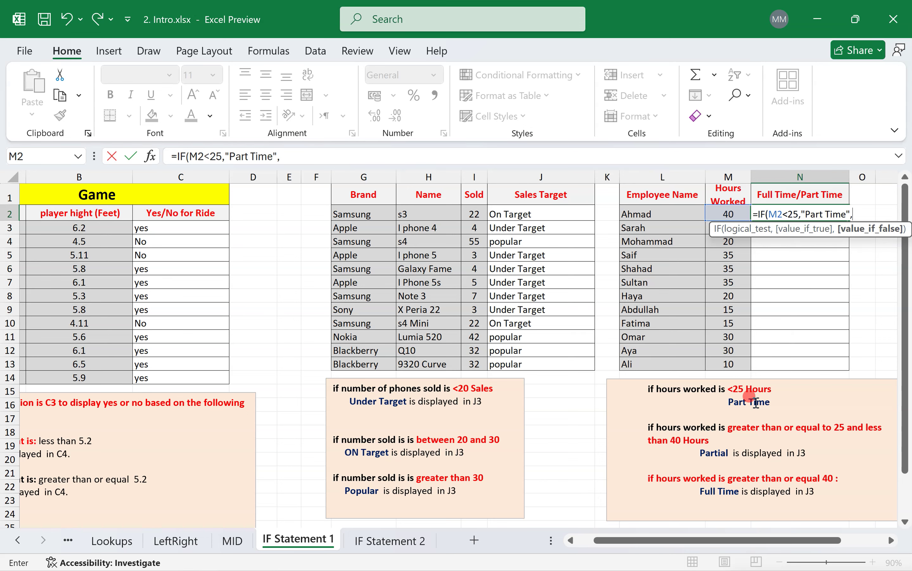
Nest a second IF in the N2 formula that returns "Partial" when M2 is less than 40.
text(if)
double_click(886, 232)
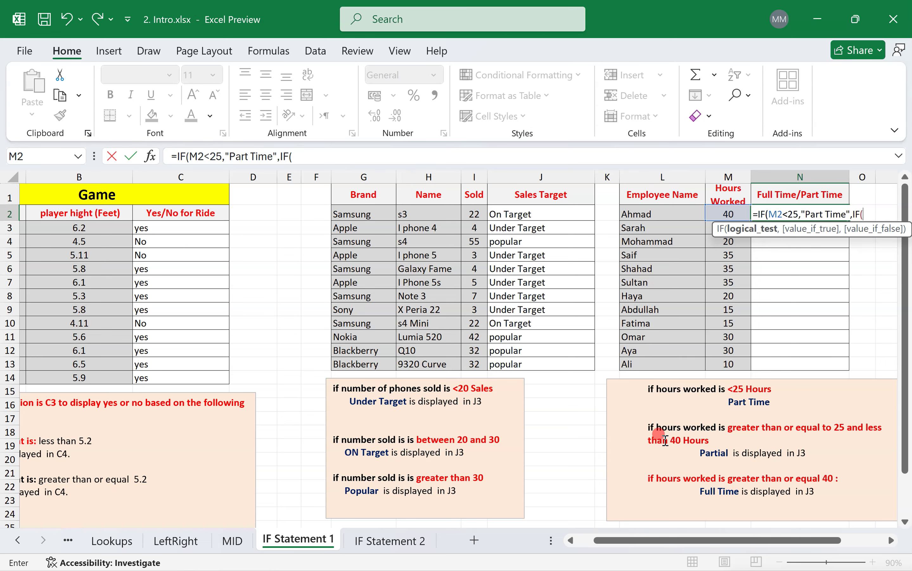
click(718, 212)
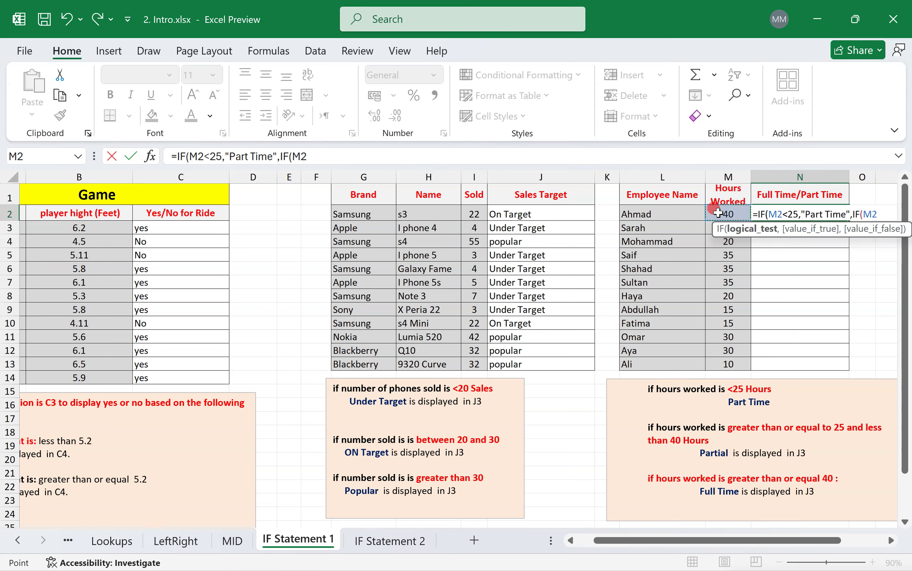
text(<40,)
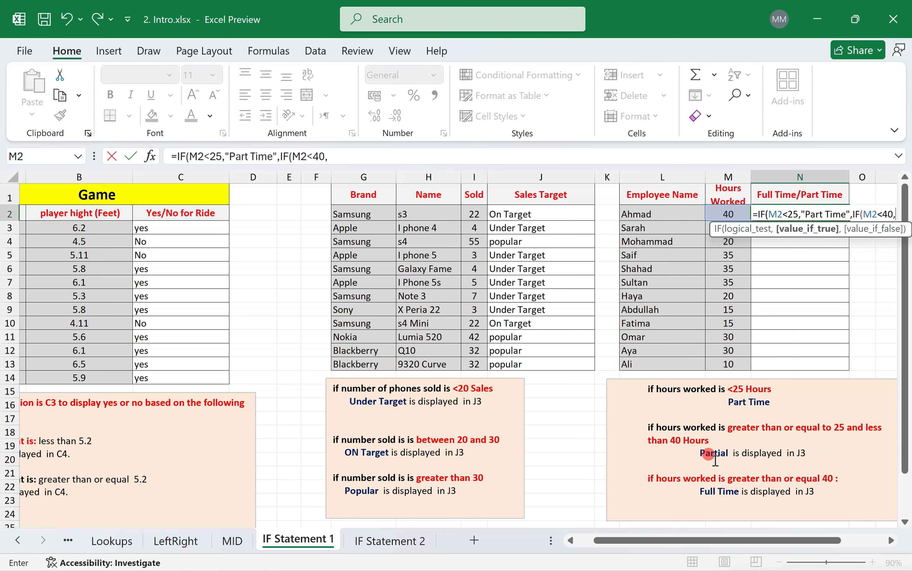
text("Partial)
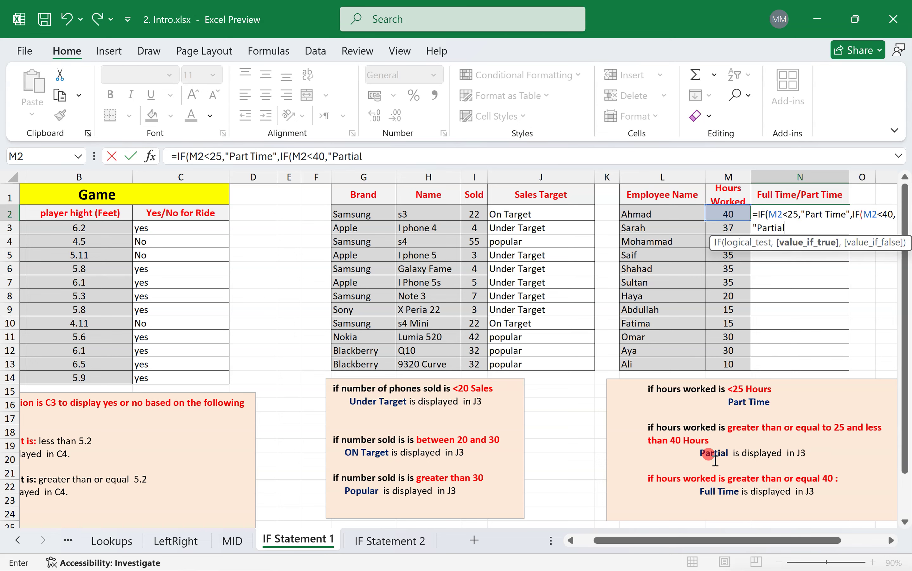
text(",)
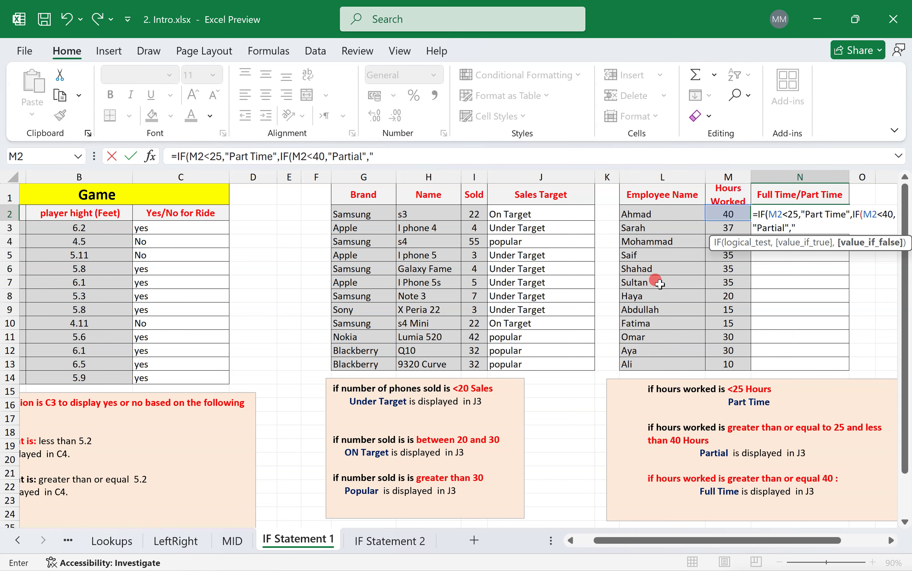
Finish the N2 formula with "Full time" as the remaining result, close both IF functions and commit it.
text(me)
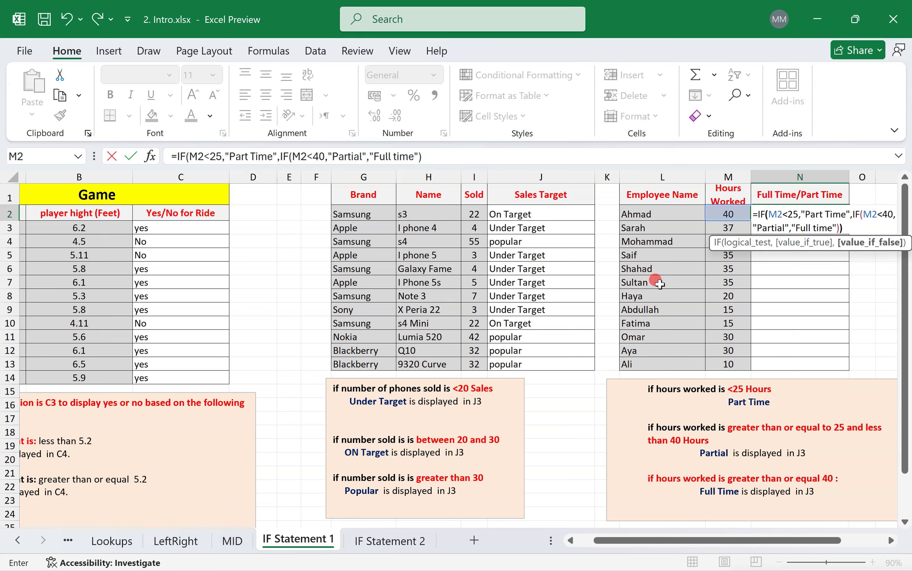
text())
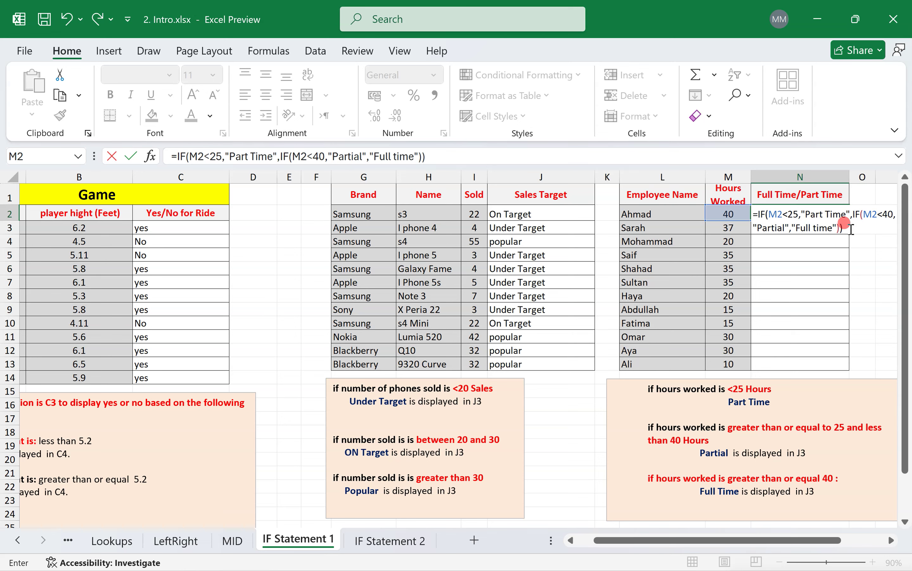
key(Return)
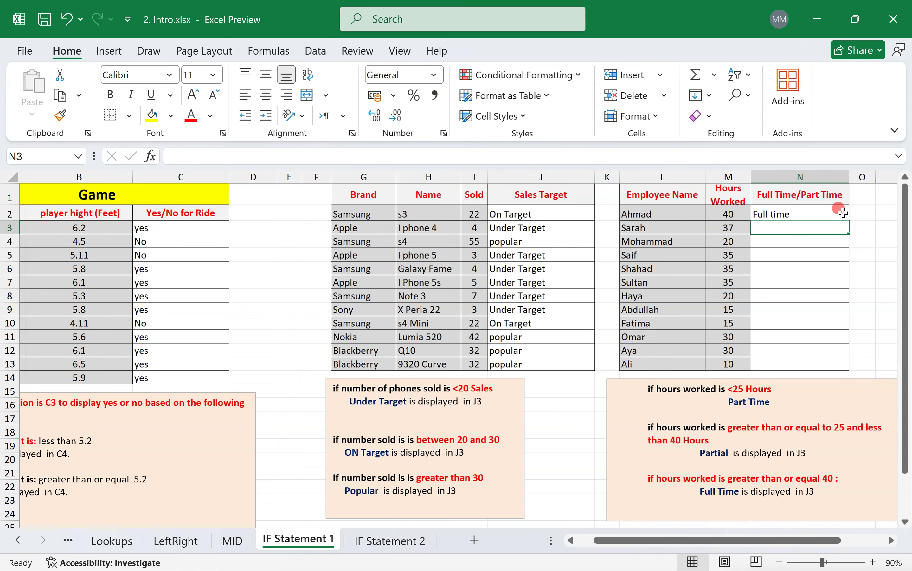
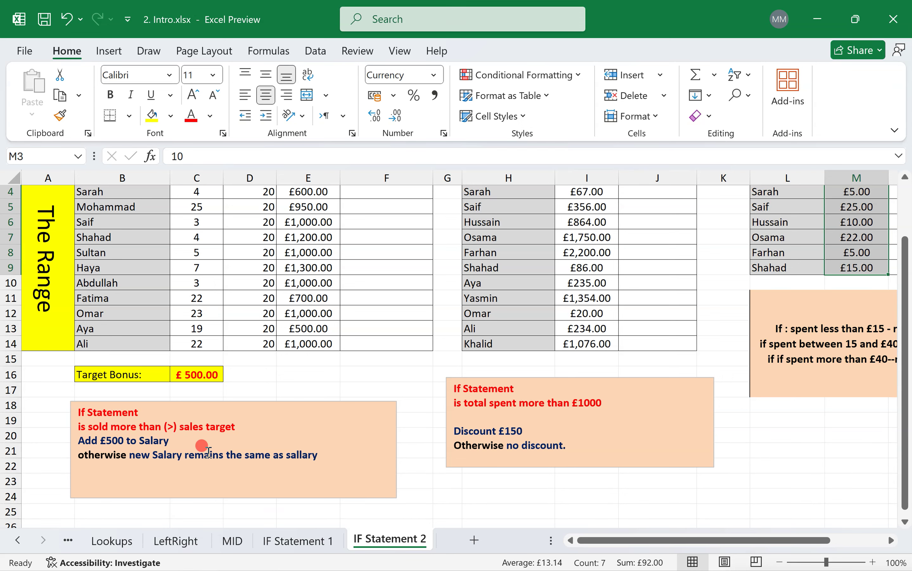
Read the salary bonus condition, examining the first salesperson's Sold and Sales Target cells and the rule for adding the bonus.
scroll(314, 412, up, 1)
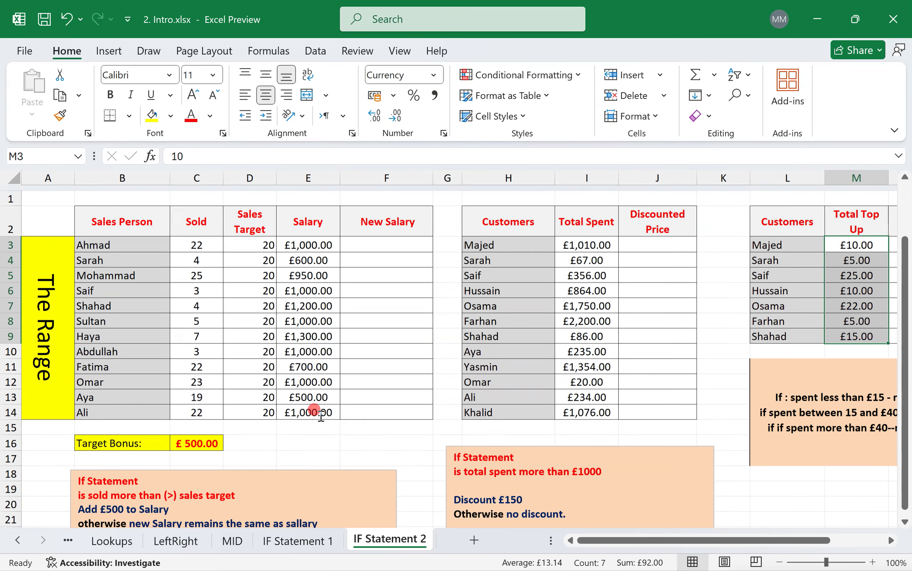
click(252, 236)
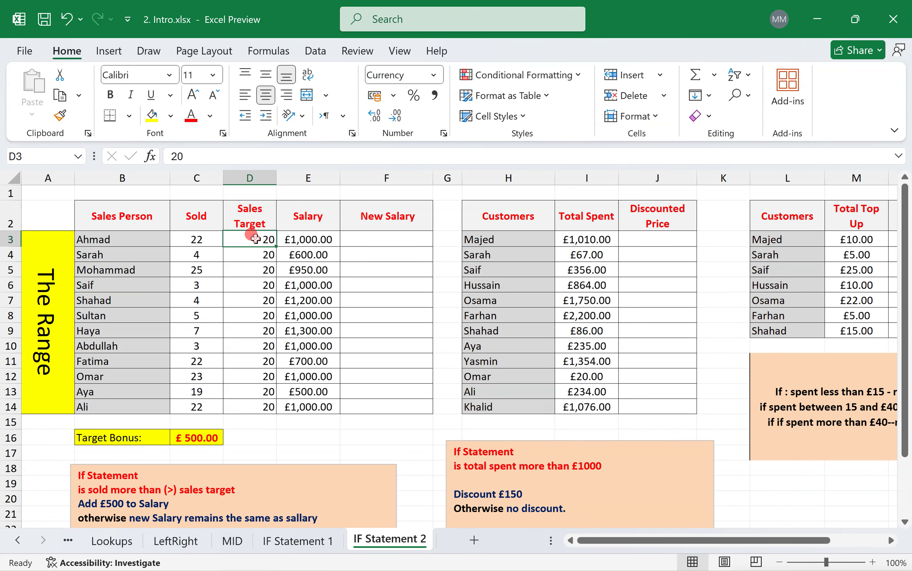
click(200, 236)
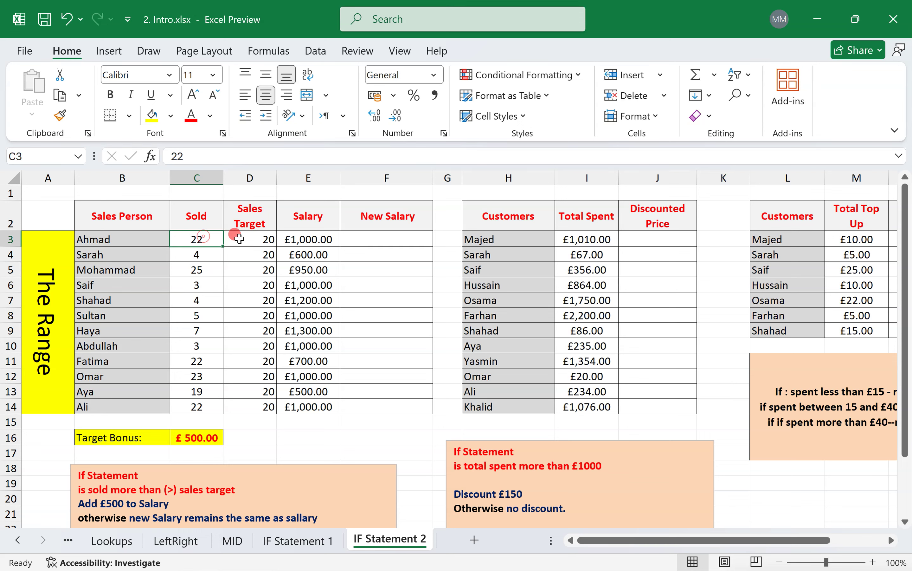
click(248, 238)
click(186, 241)
click(379, 239)
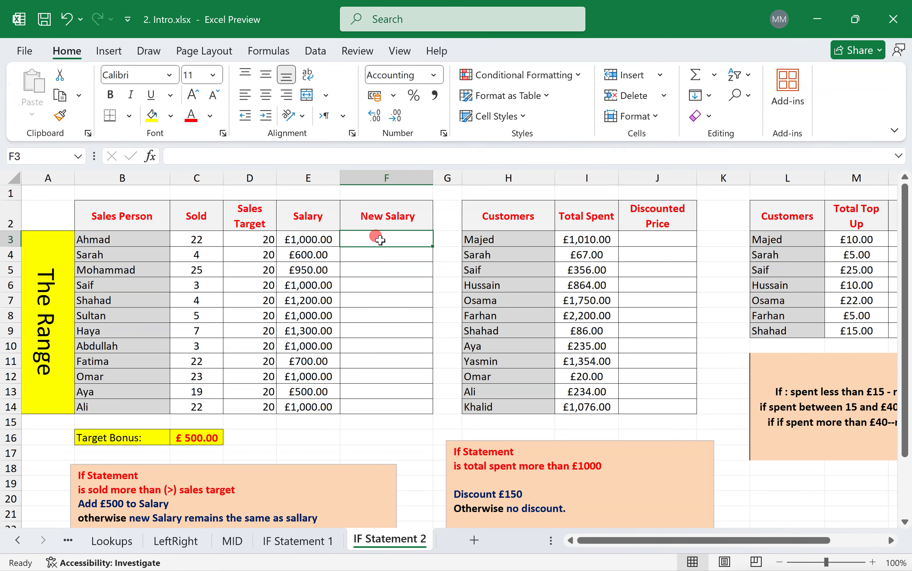
scroll(379, 239, down, 1)
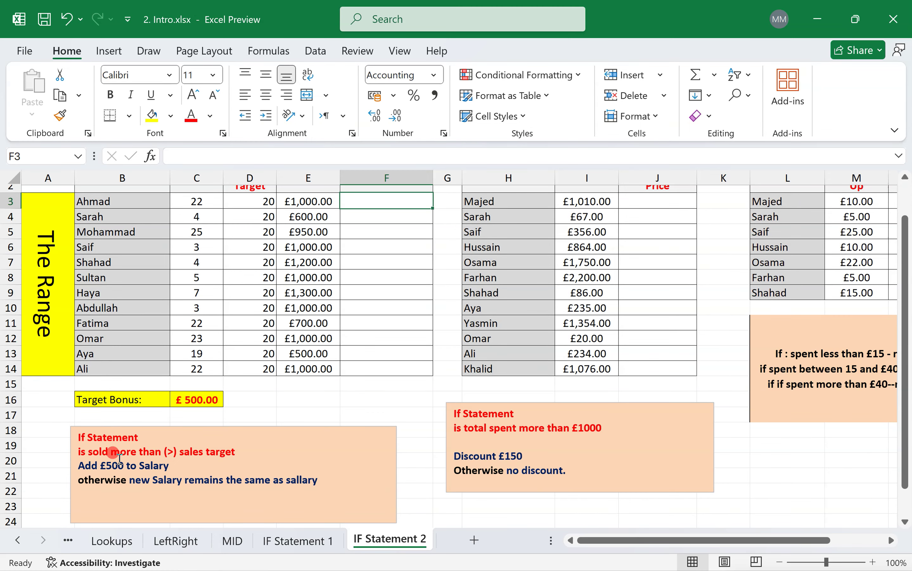
double_click(122, 453)
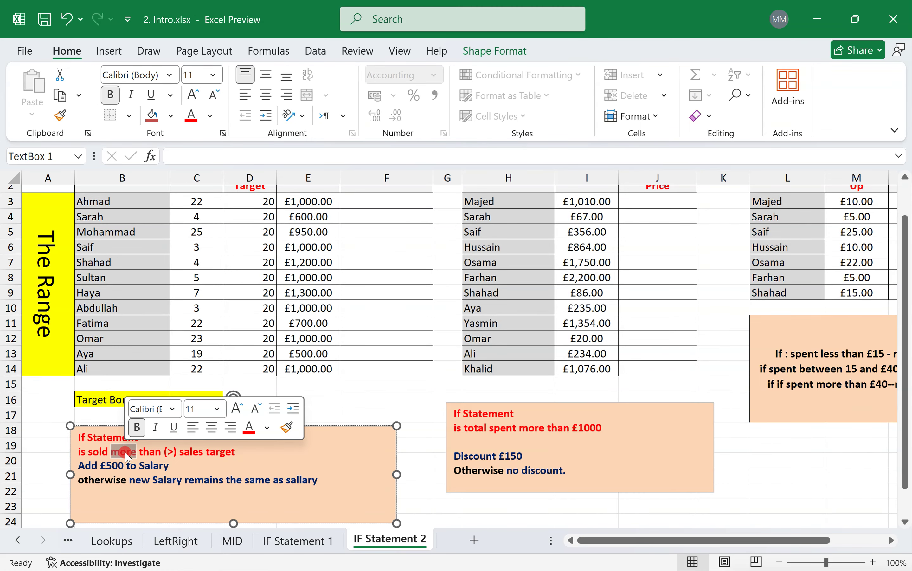
scroll(124, 457, up, 1)
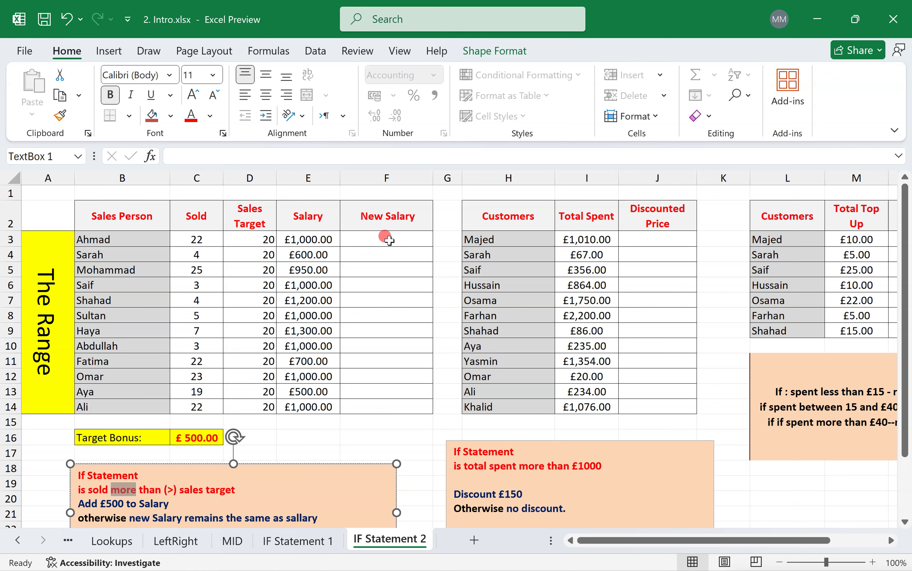
Start an IF formula in F3 that returns E3+500 when C3 is greater than D3.
click(389, 240)
text(=if)
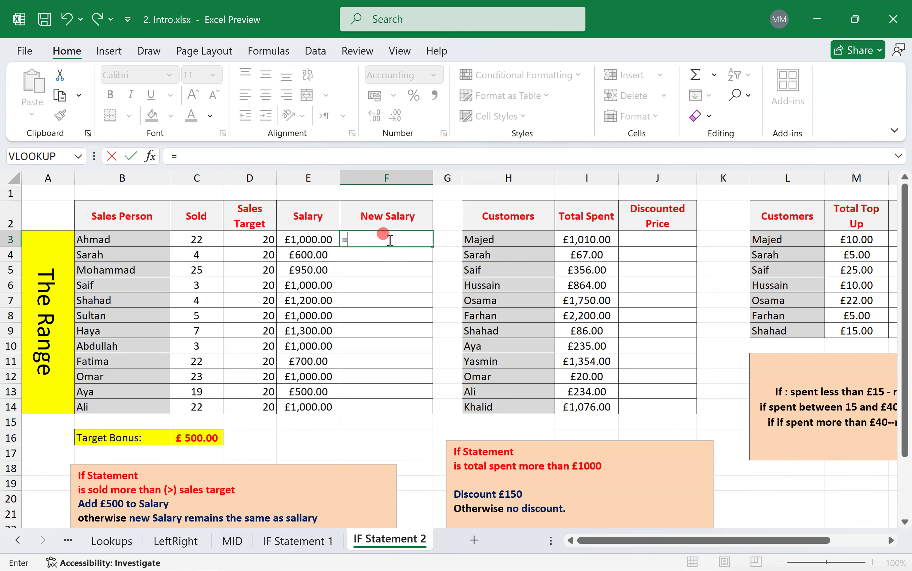
double_click(387, 255)
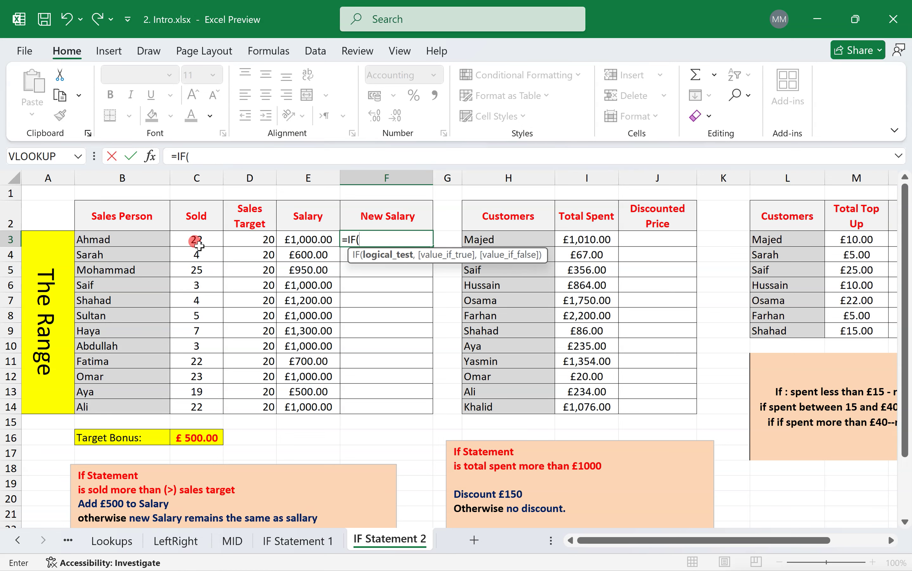
click(205, 235)
text(>)
click(241, 237)
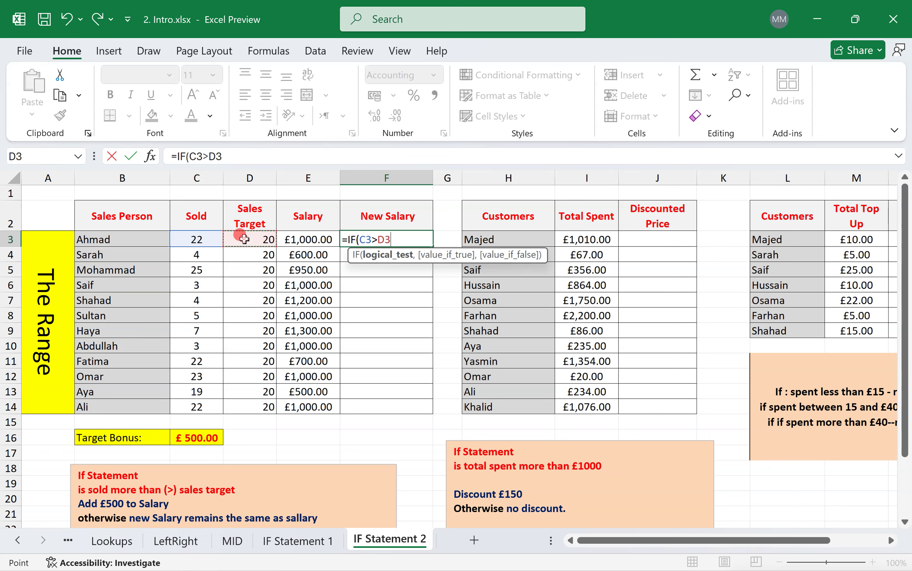
text(,)
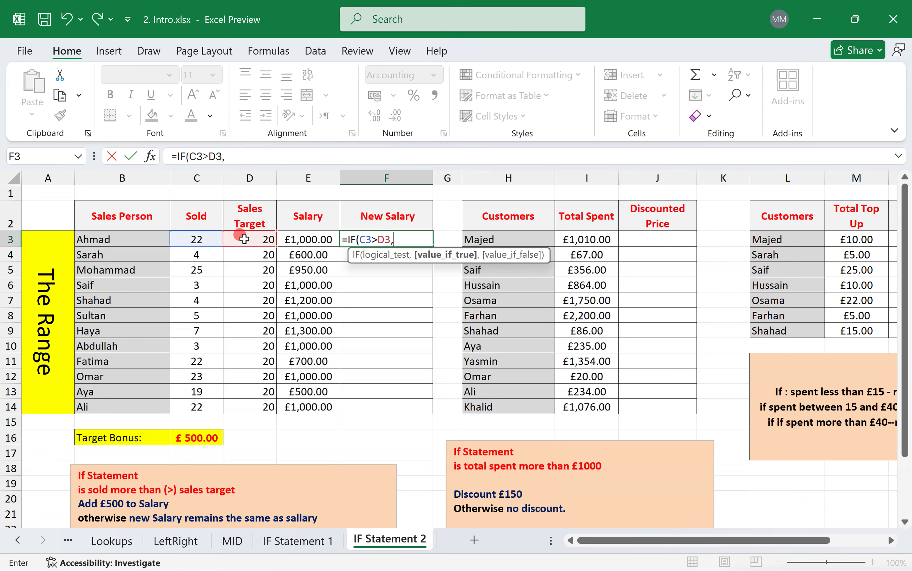
click(298, 237)
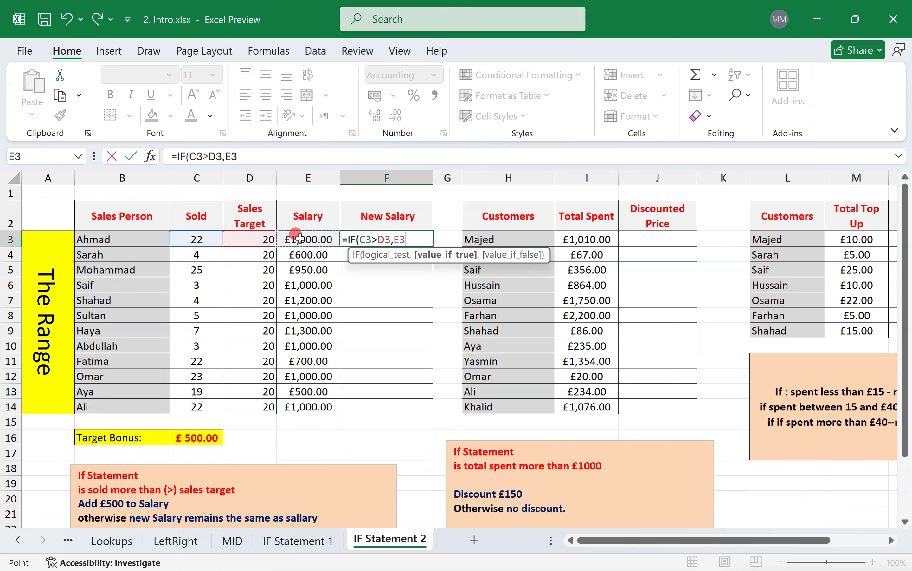
text(+500)
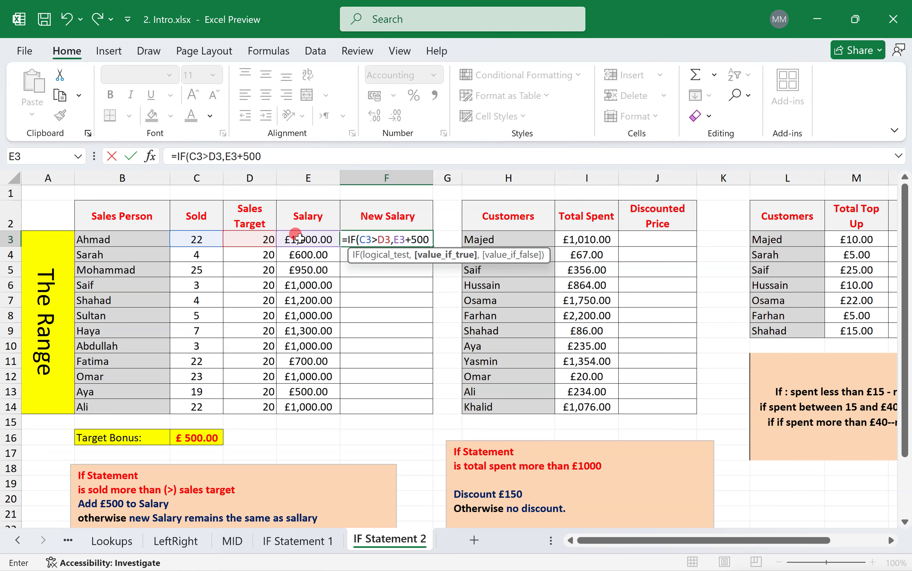
text(,)
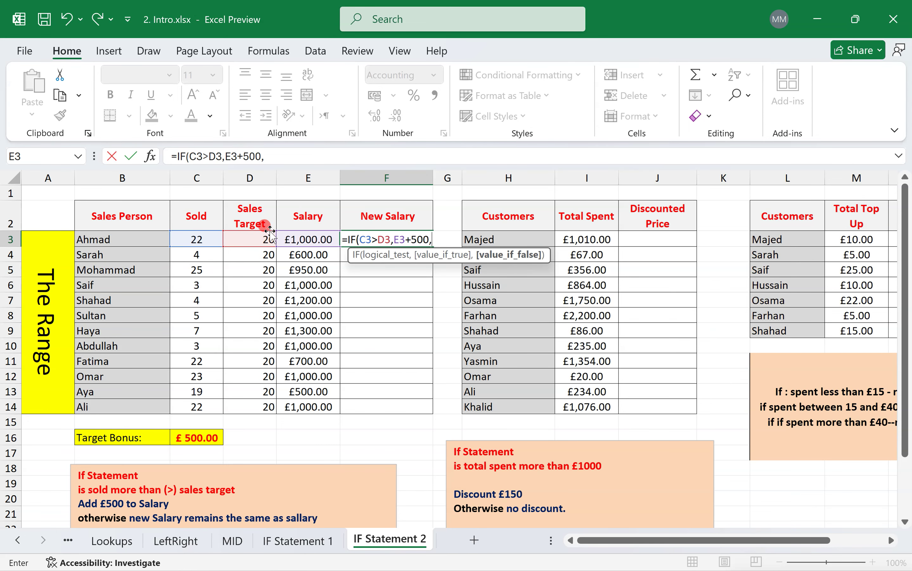
Finish the F3 formula with E3 as the otherwise result and fill it down the New Salary column to F14.
scroll(241, 381, down, 1)
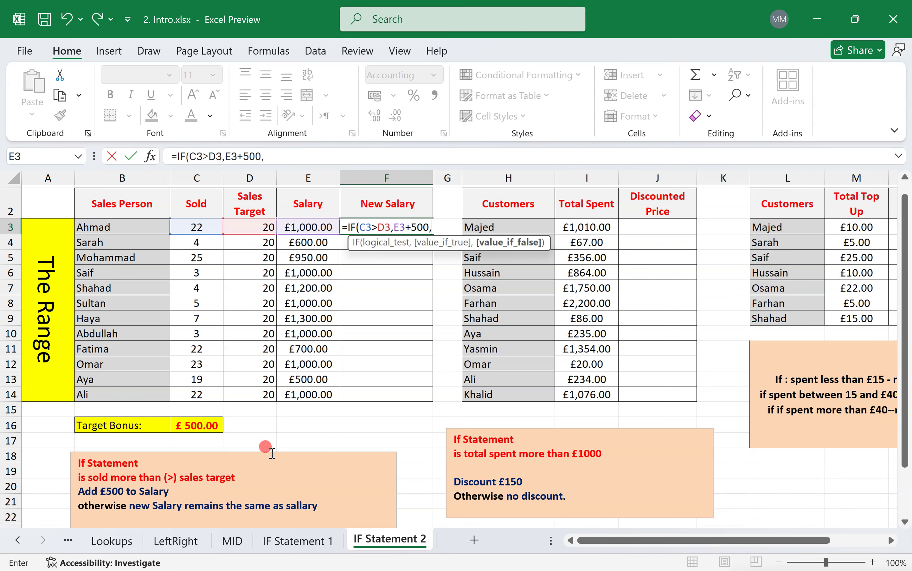
click(307, 225)
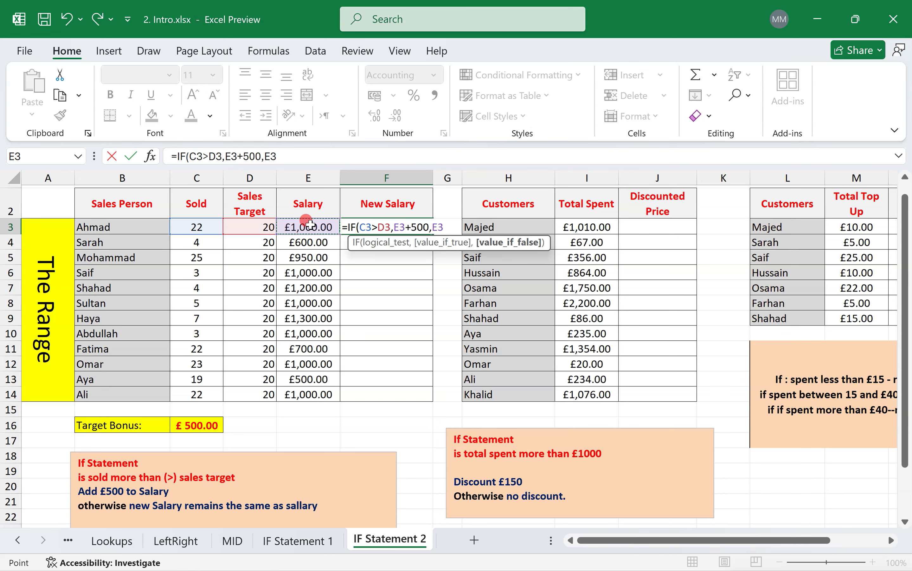
text())
key(Return)
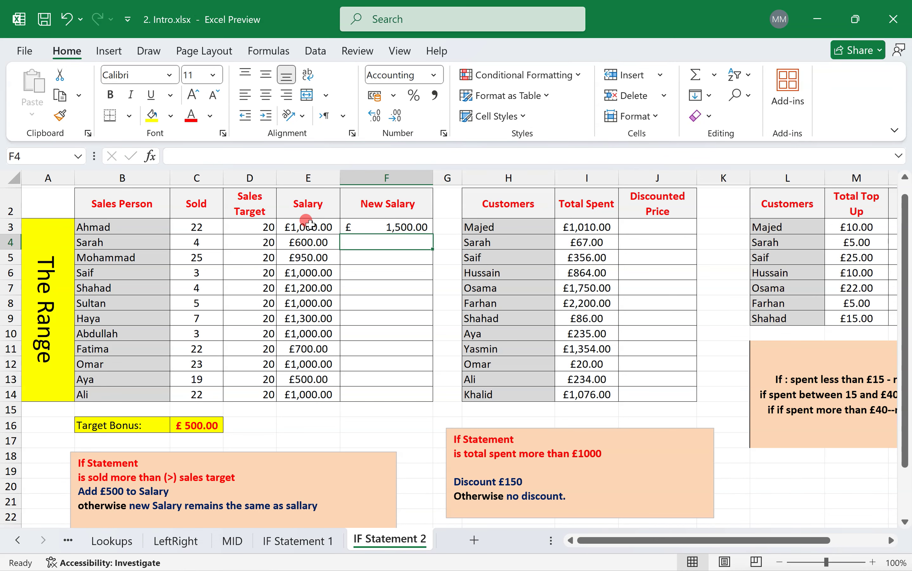
click(391, 226)
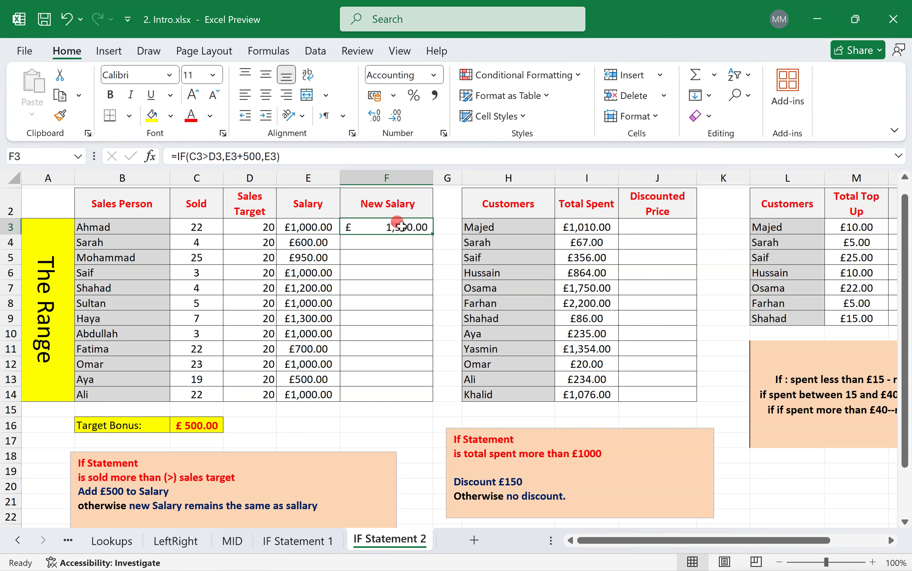
double_click(433, 234)
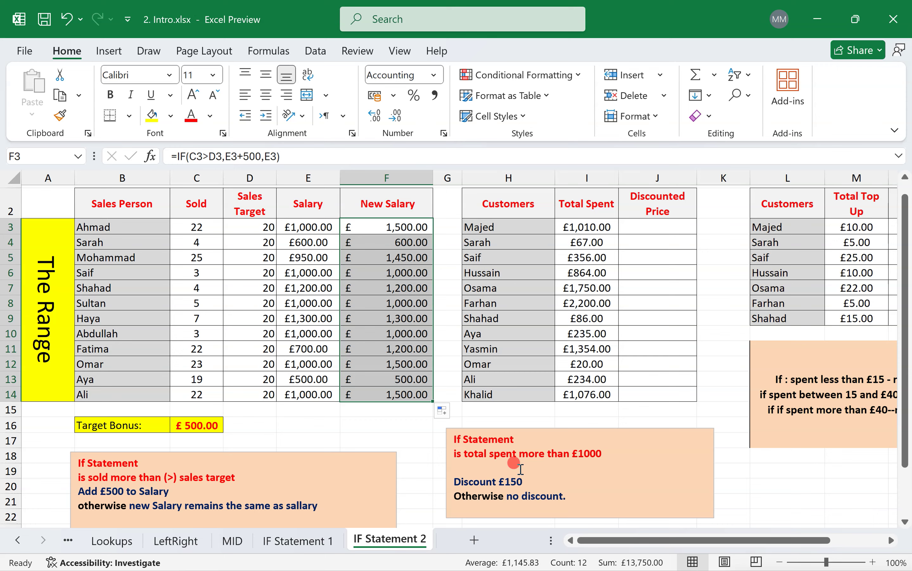
Start an IF formula in J3 that returns I3-150 when I3 is greater than 1000.
click(654, 226)
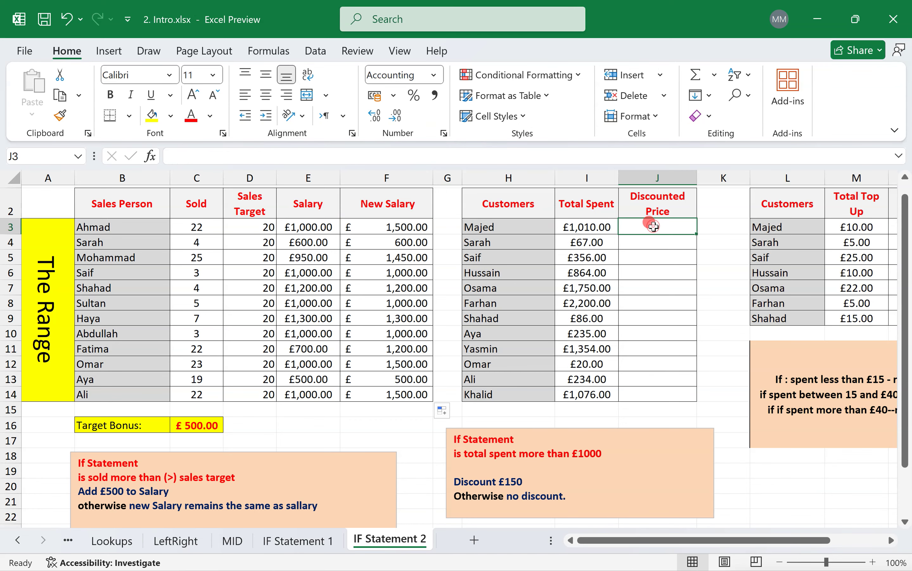
text(=if)
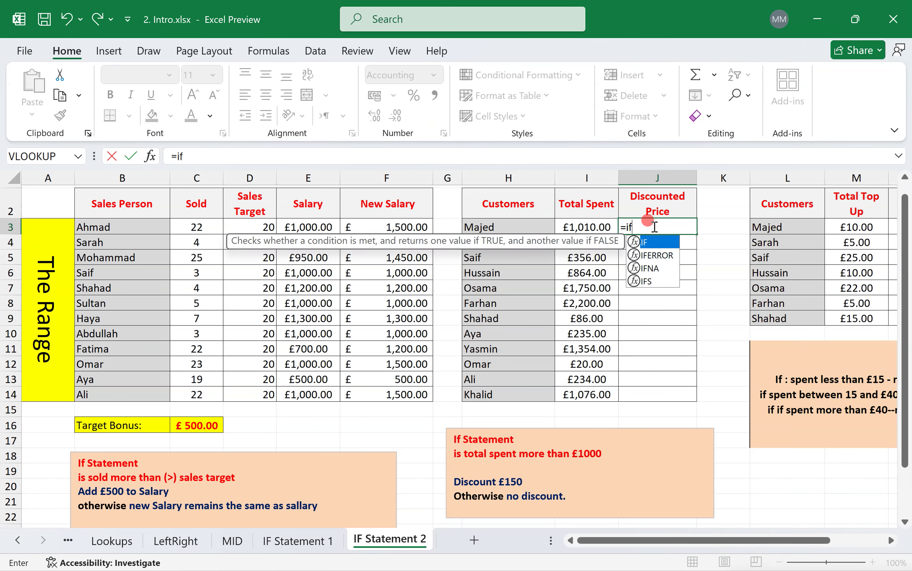
double_click(660, 244)
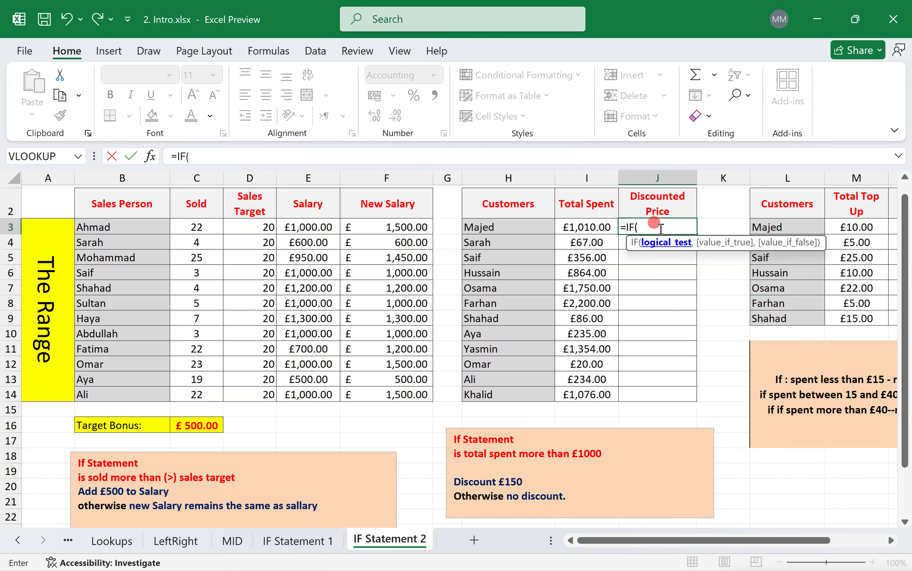
click(590, 226)
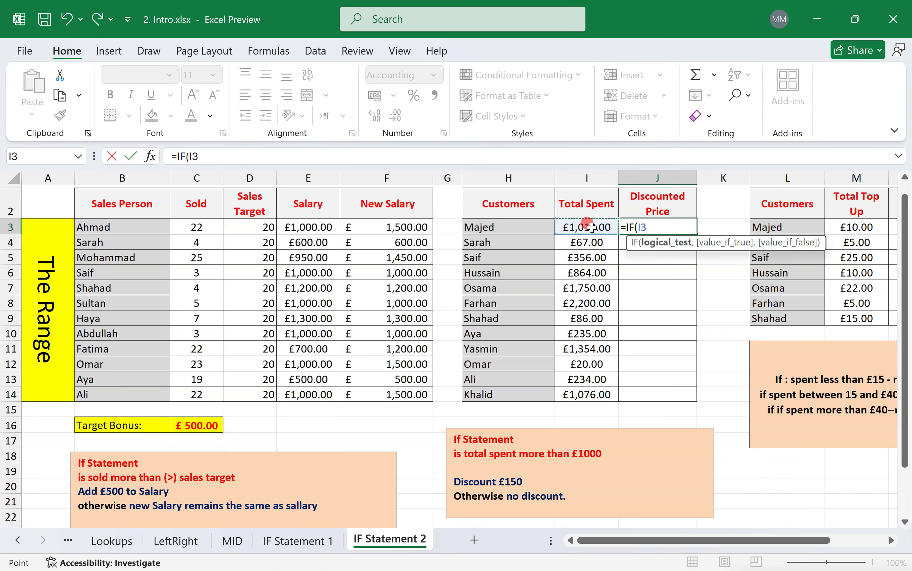
text(>1000)
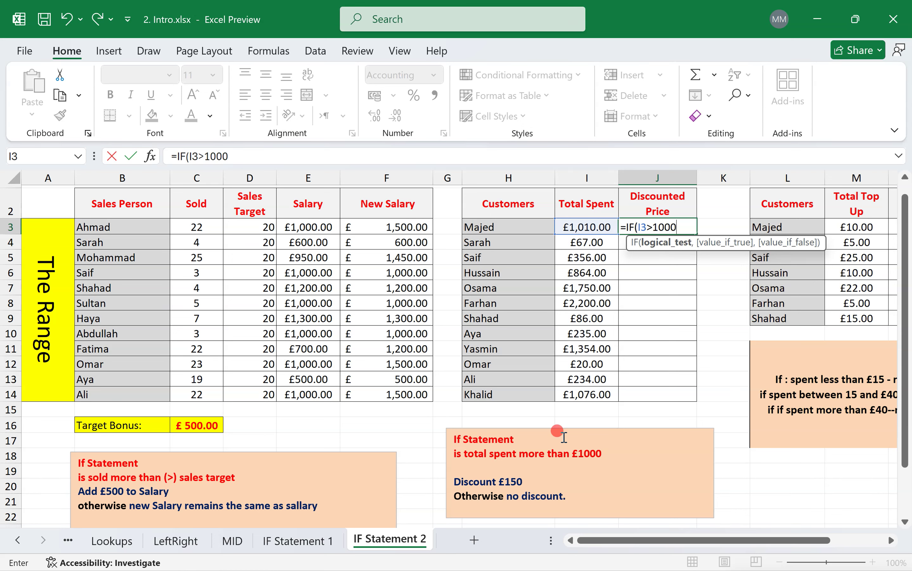
text(,)
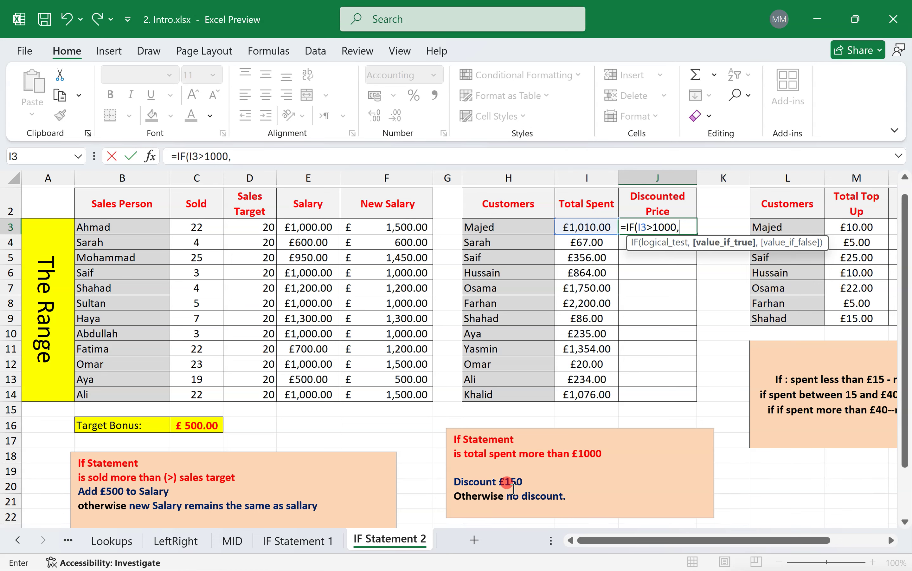
click(583, 227)
text(-)
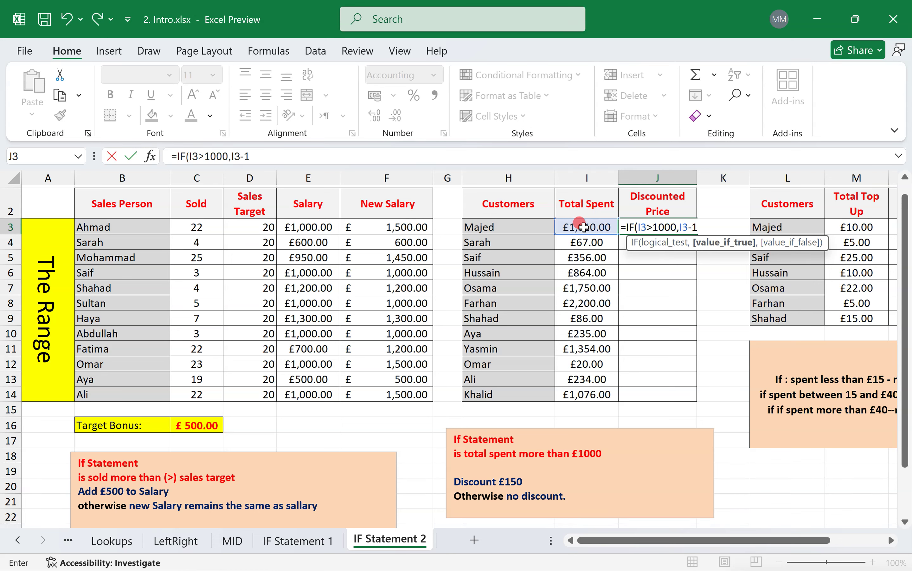
text(150,)
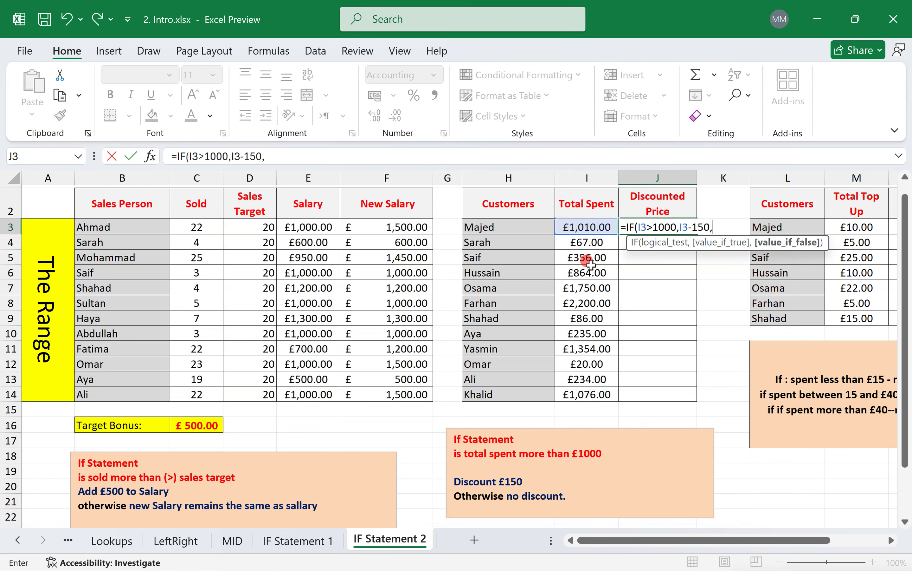
Finish the J3 formula with I3 as the otherwise result and fill it down the Discounted Price column to J14.
click(591, 228)
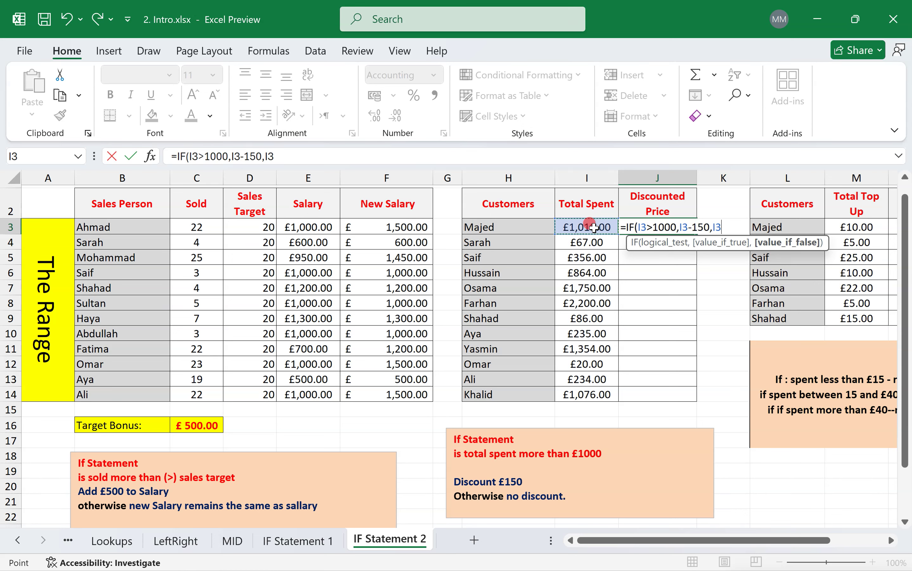
text())
key(Return)
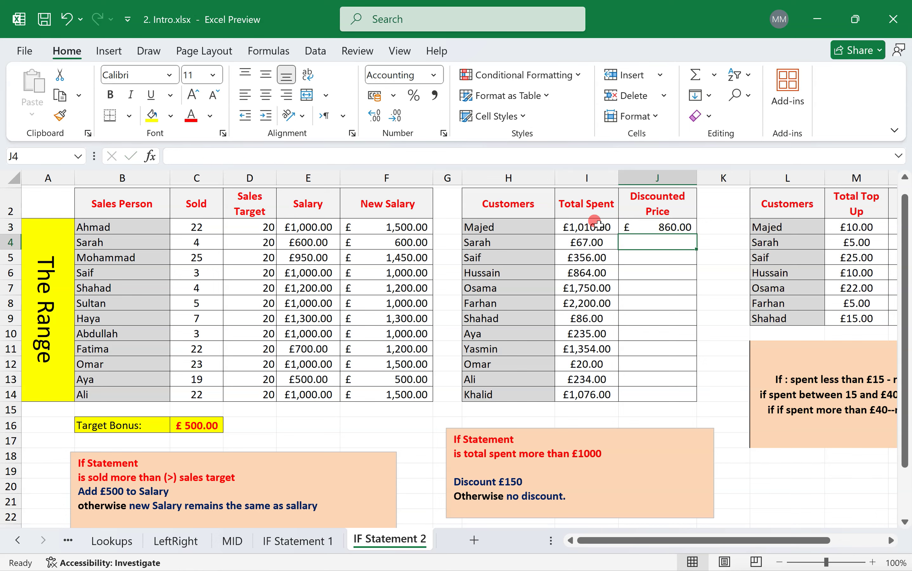
click(674, 227)
double_click(696, 234)
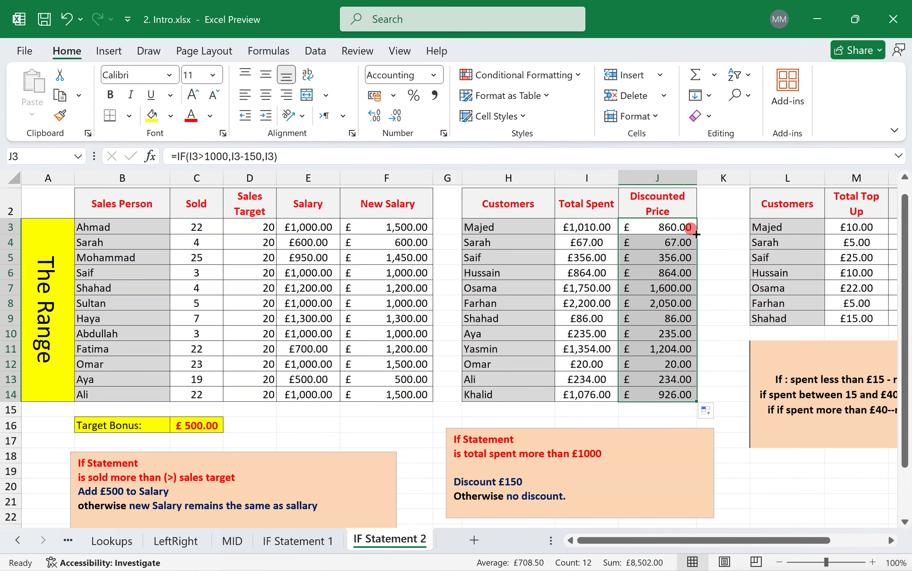